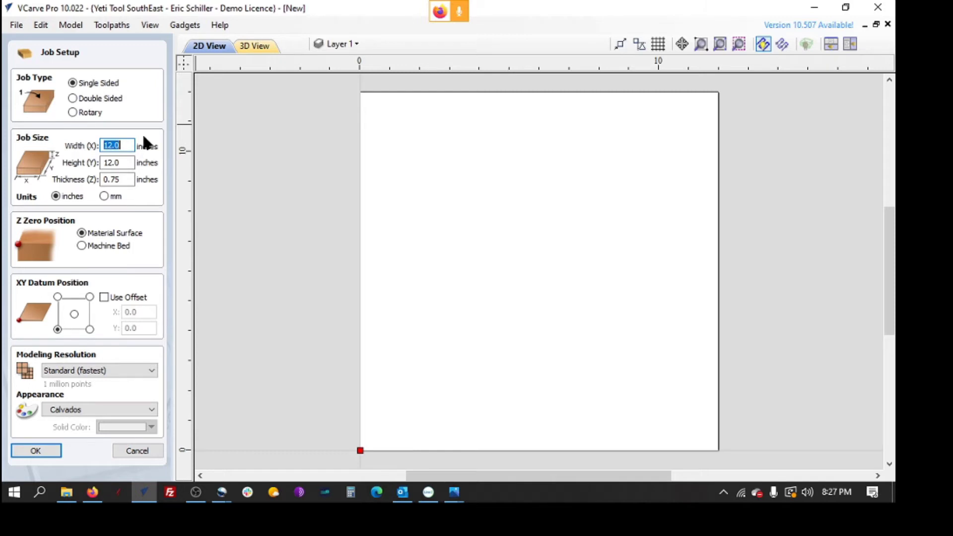
# - Enter width 19, height 37 and thickness 1.5 inches in Job Setup and confirm
pyautogui.write('19')
pyautogui.press('Tab')
pyautogui.write('37')
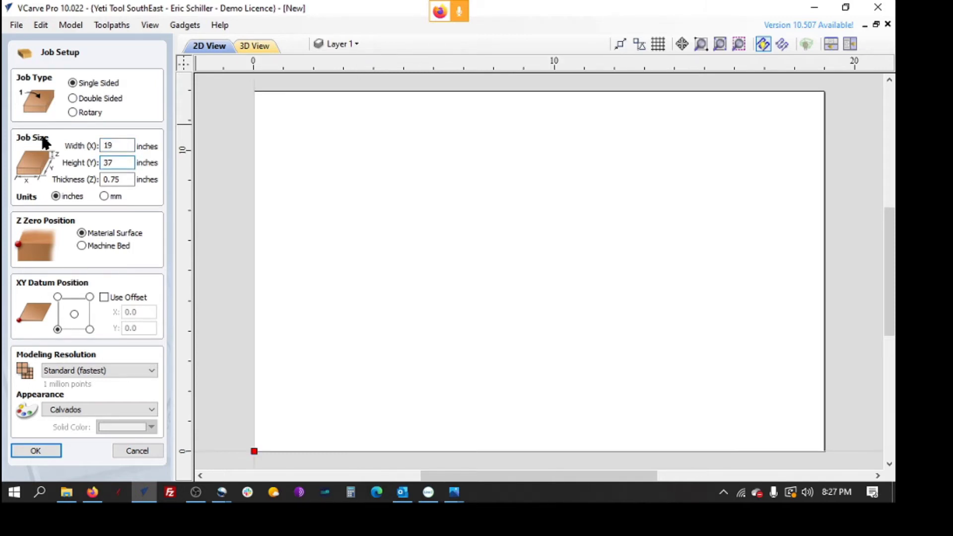
pyautogui.press('Tab')
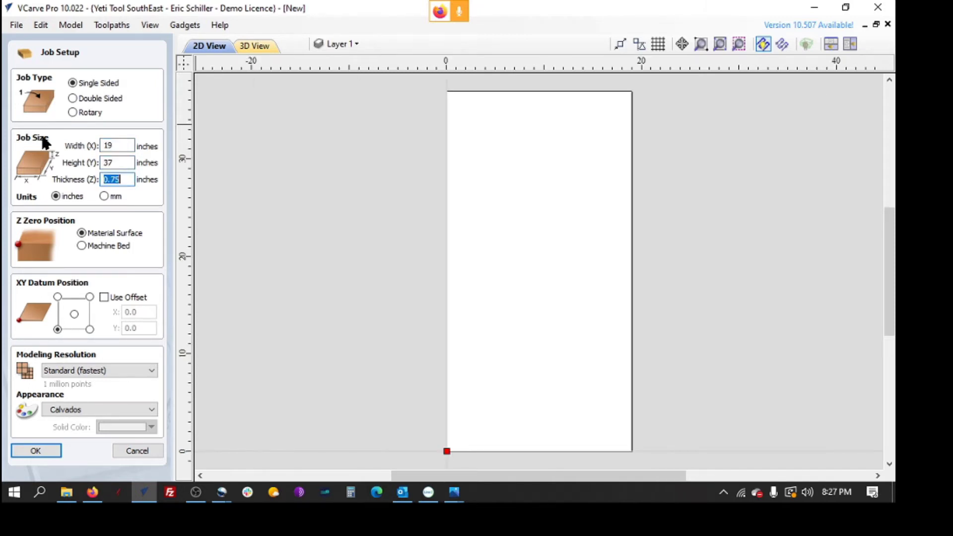
pyautogui.write('1')
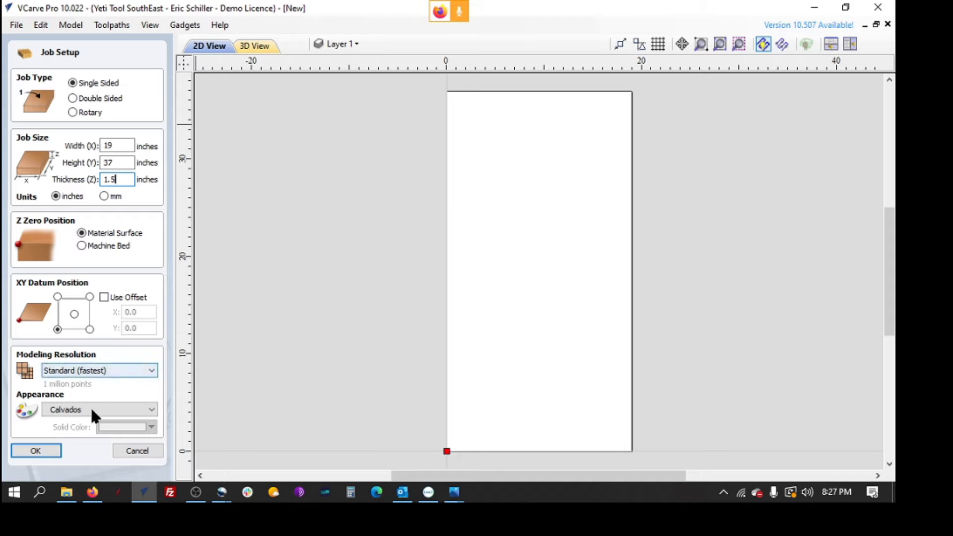
pyautogui.click(33, 449)
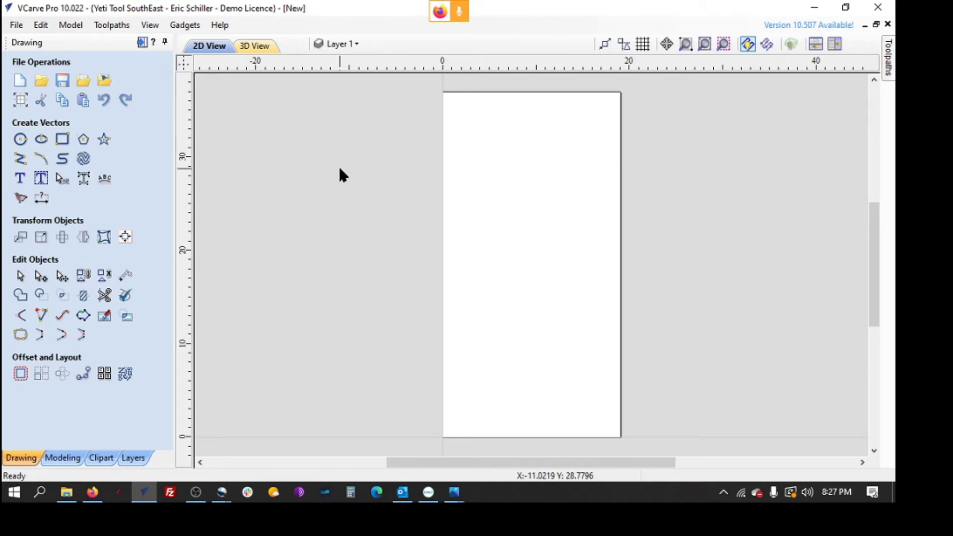
# - Draw a 20 × 38 inch rectangle with the Draw Rectangle tool
pyautogui.click(62, 140)
pyautogui.moveTo(119, 285); pyautogui.dragTo(90, 288)
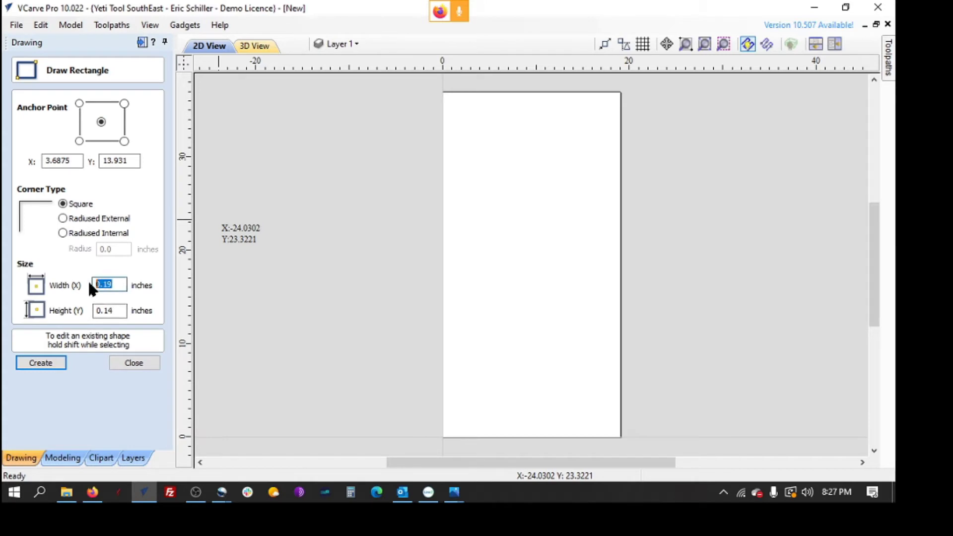
pyautogui.write('20')
pyautogui.press('Tab')
pyautogui.write('3')
pyautogui.click(35, 363)
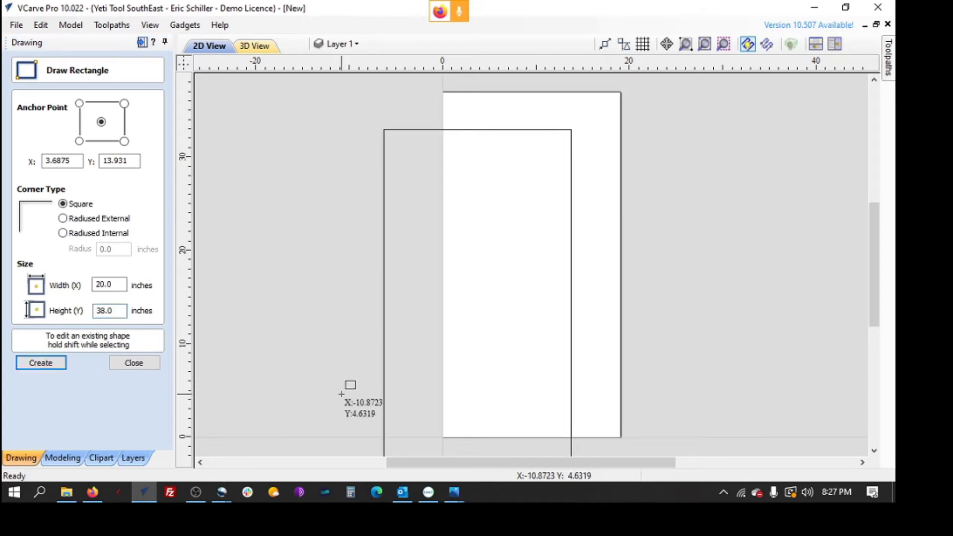
pyautogui.click(134, 364)
# - Centre the new rectangle on the material with Align Objects
pyautogui.click(399, 131)
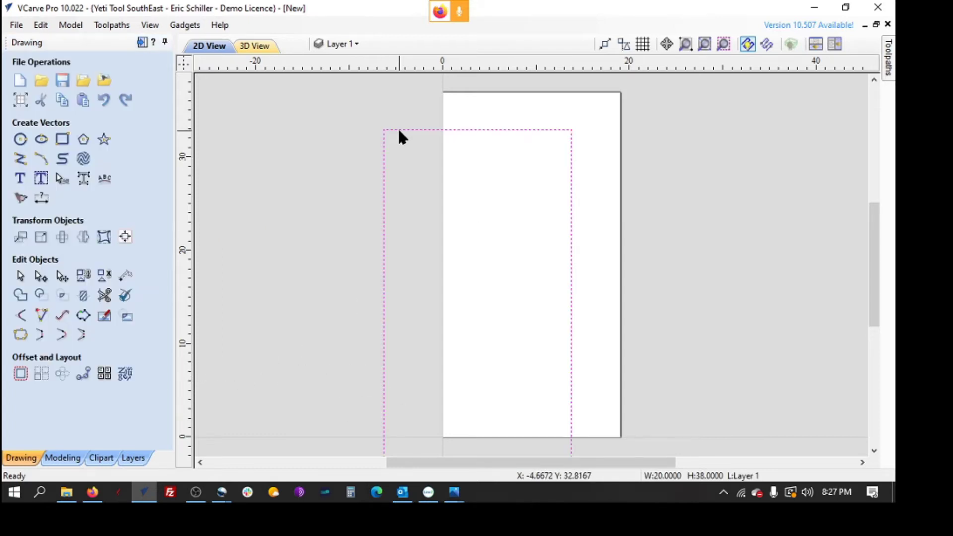
pyautogui.click(126, 238)
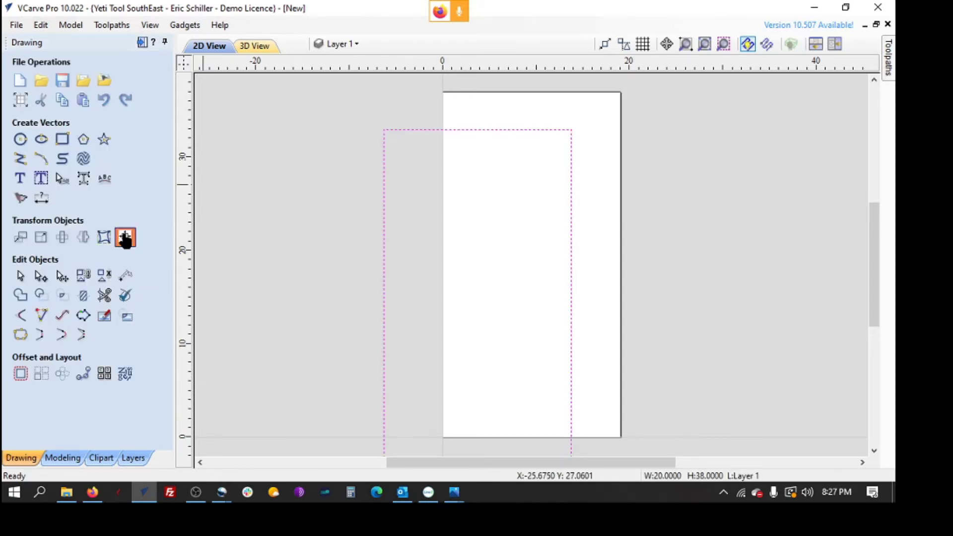
pyautogui.click(79, 109)
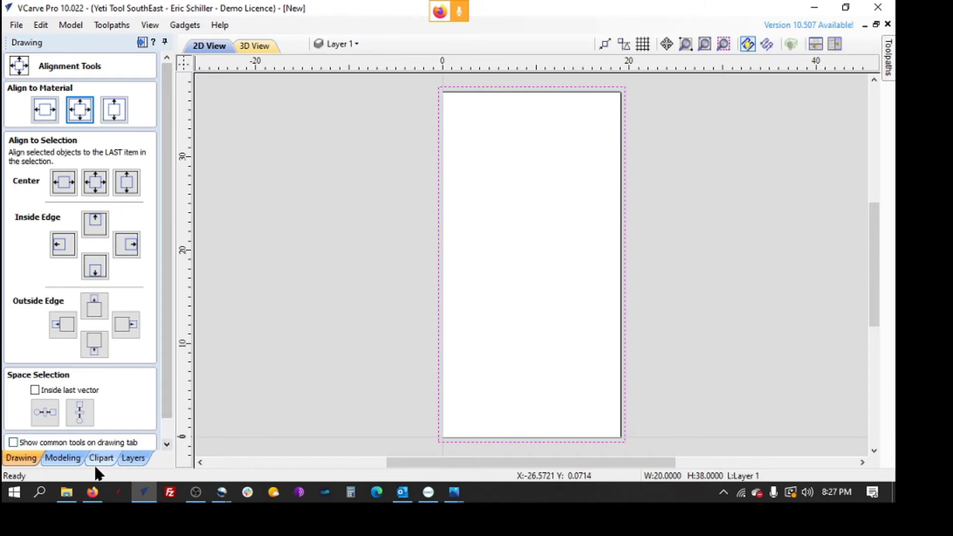
pyautogui.scroll(-2, 165, 432)
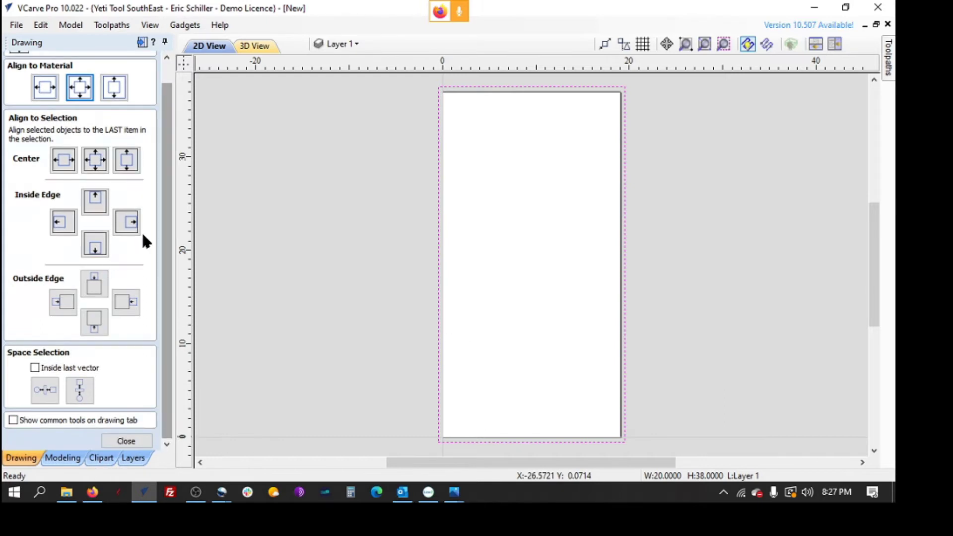
pyautogui.click(128, 440)
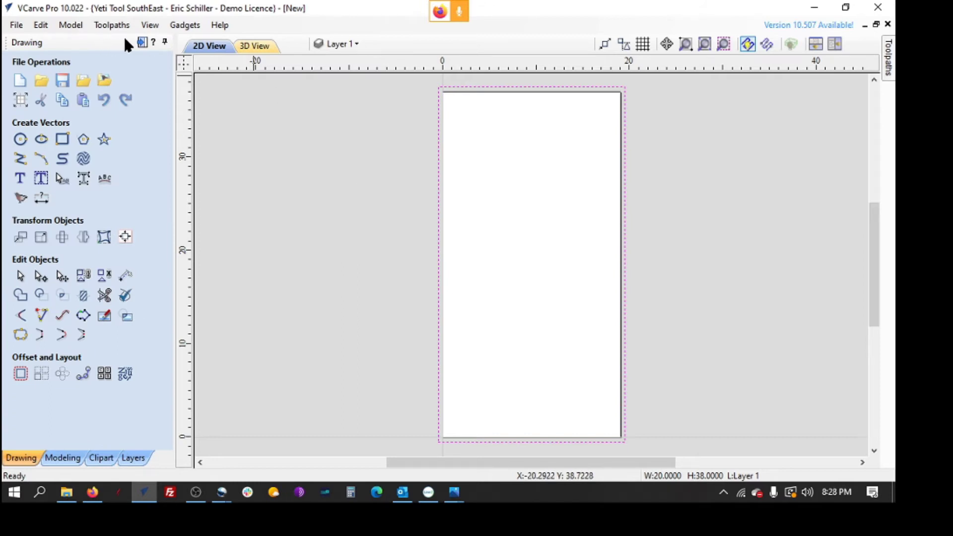
# - Create a pocket toolpath with a 0.25 inch cut depth split into 3 passes
pyautogui.click(143, 42)
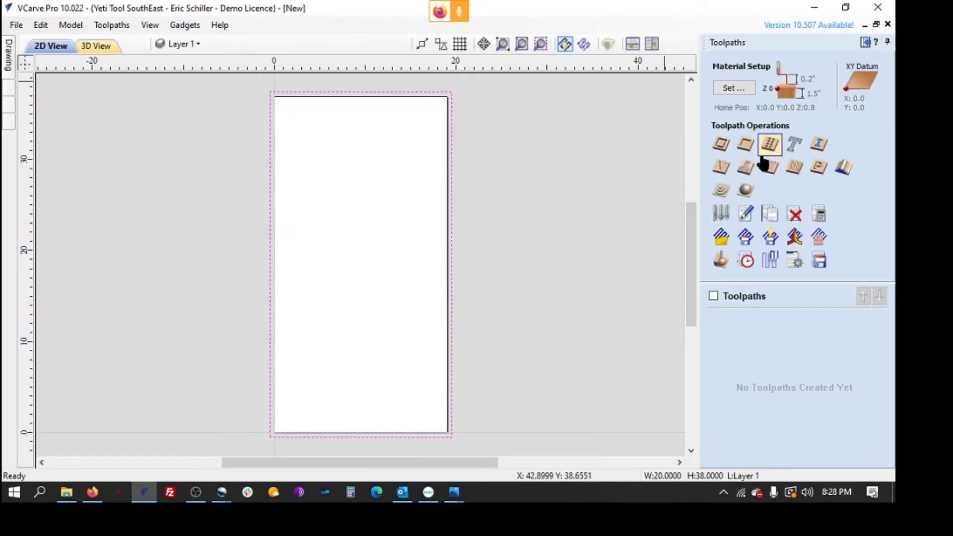
pyautogui.click(745, 144)
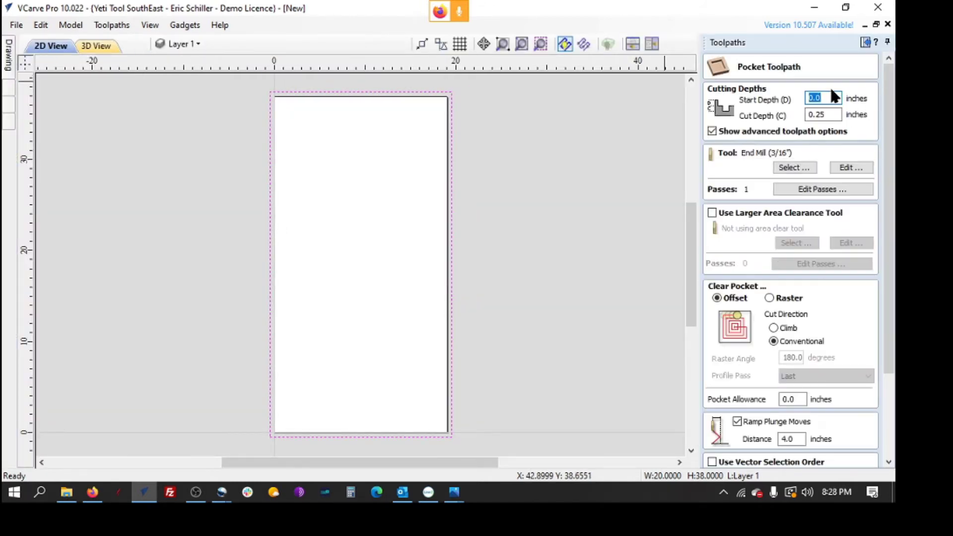
pyautogui.click(834, 115)
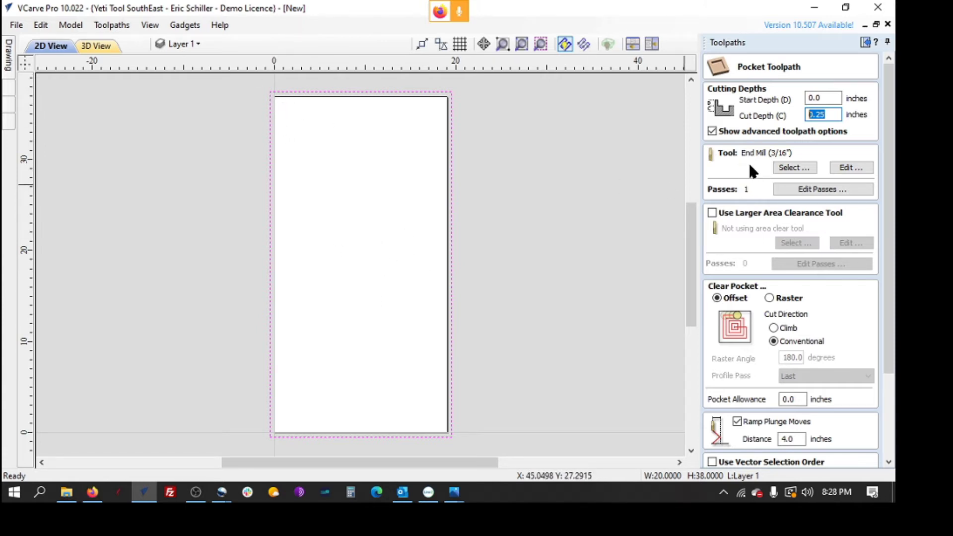
pyautogui.click(804, 189)
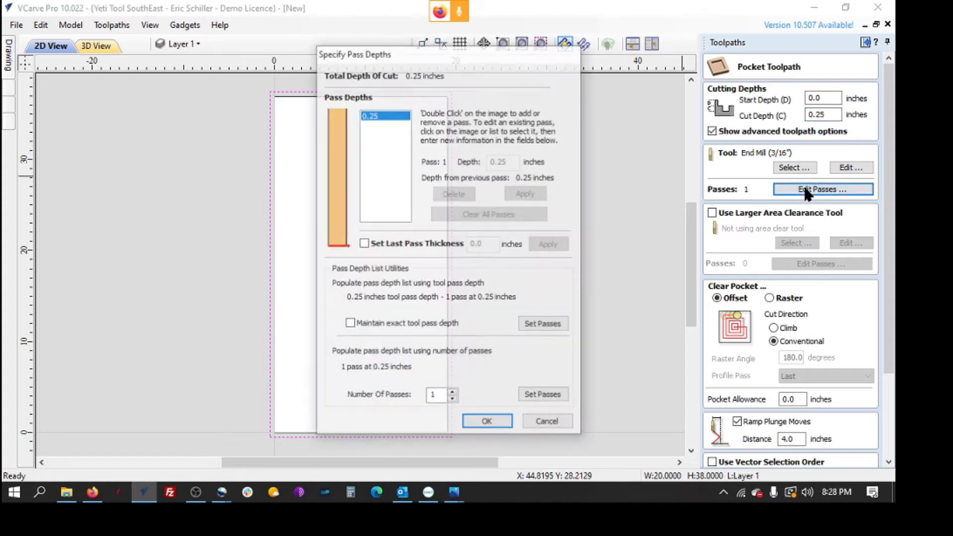
pyautogui.click(449, 391)
pyautogui.click(449, 392)
pyautogui.click(487, 423)
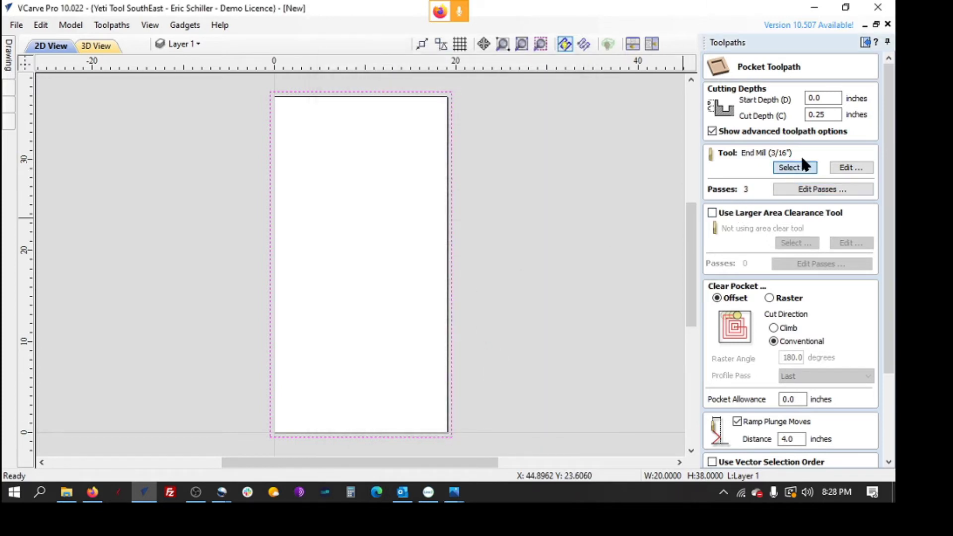
pyautogui.click(794, 168)
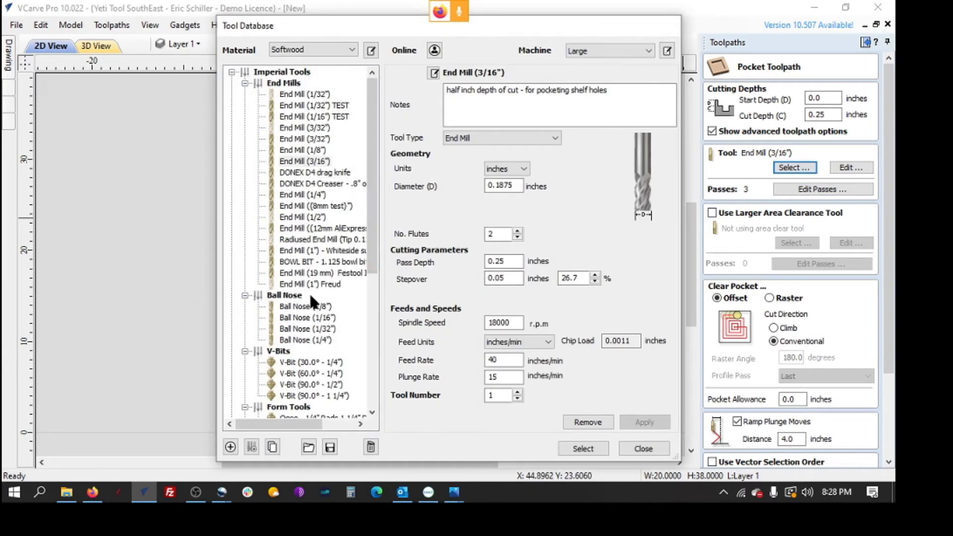
# - Select the End Mill (1") - Whiteside surfacing bit and reset the passes to 3
pyautogui.click(361, 256)
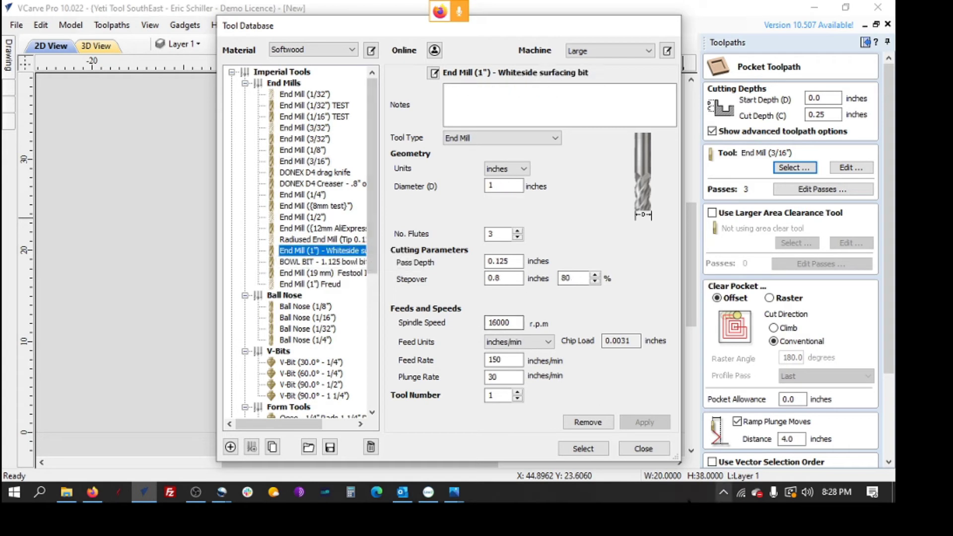
pyautogui.click(582, 448)
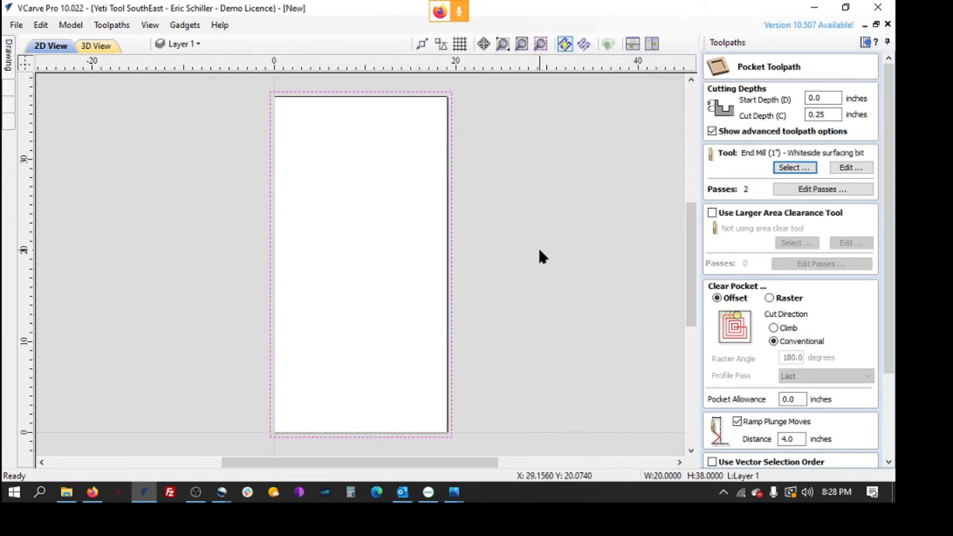
pyautogui.click(807, 189)
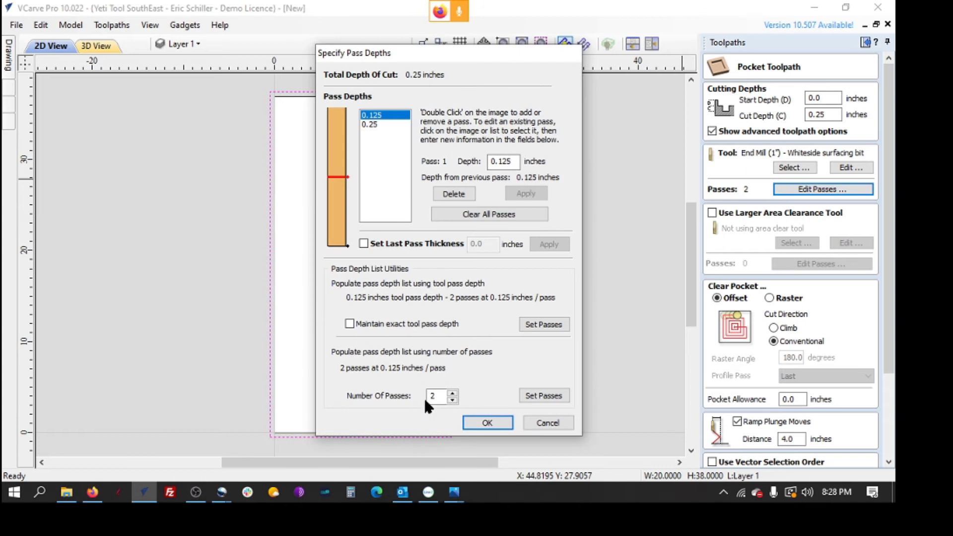
pyautogui.click(452, 392)
pyautogui.click(490, 425)
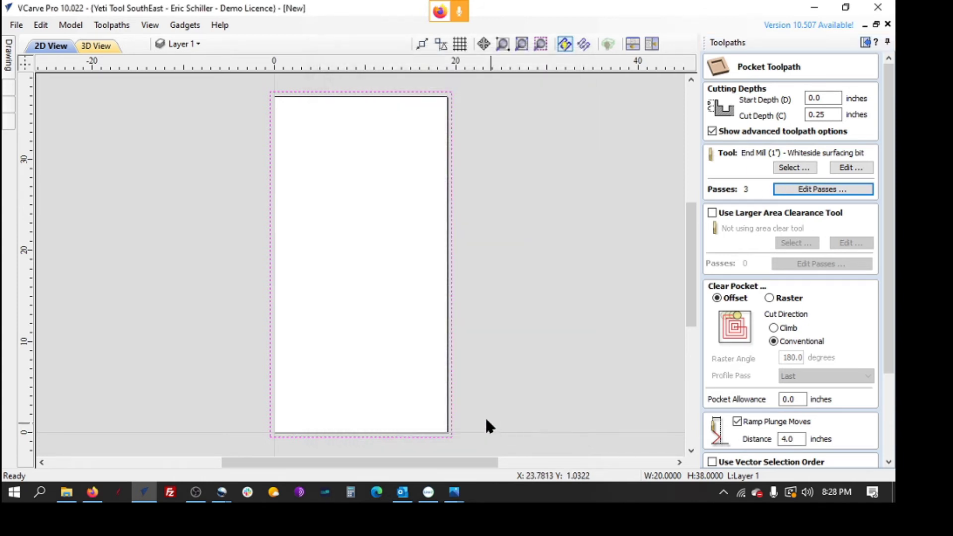
# - Review the 3 pass depths of 0.0833 inches, leaving them unchanged
pyautogui.click(814, 189)
pyautogui.click(383, 125)
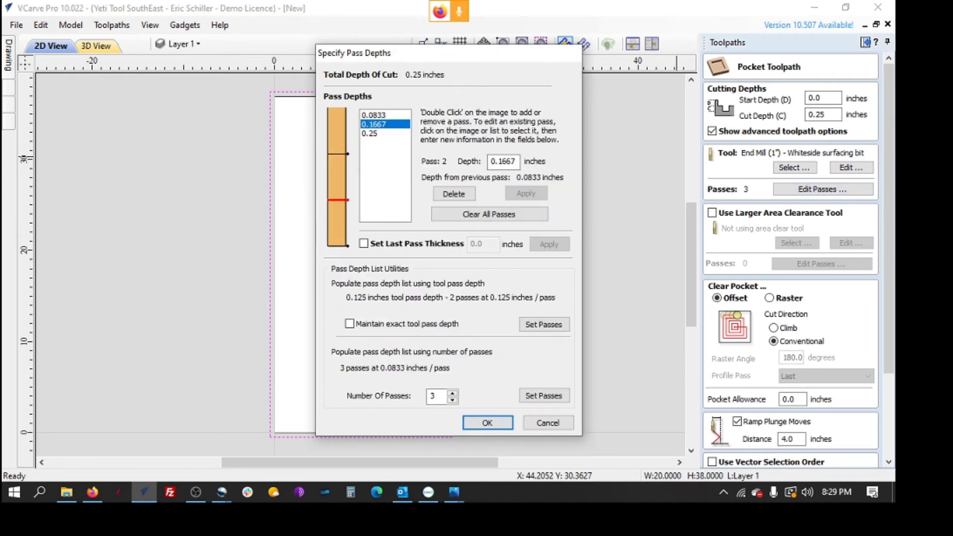
pyautogui.click(549, 422)
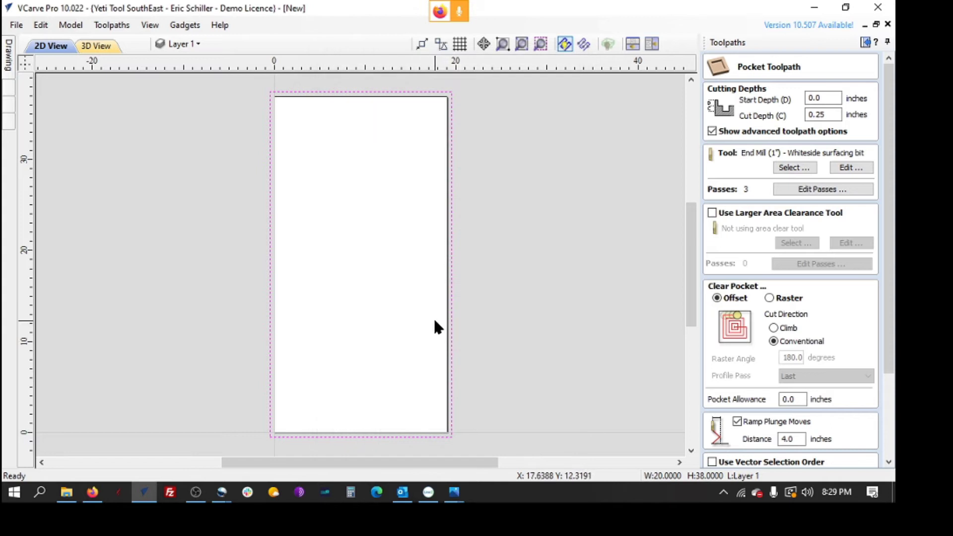
pyautogui.click(888, 449)
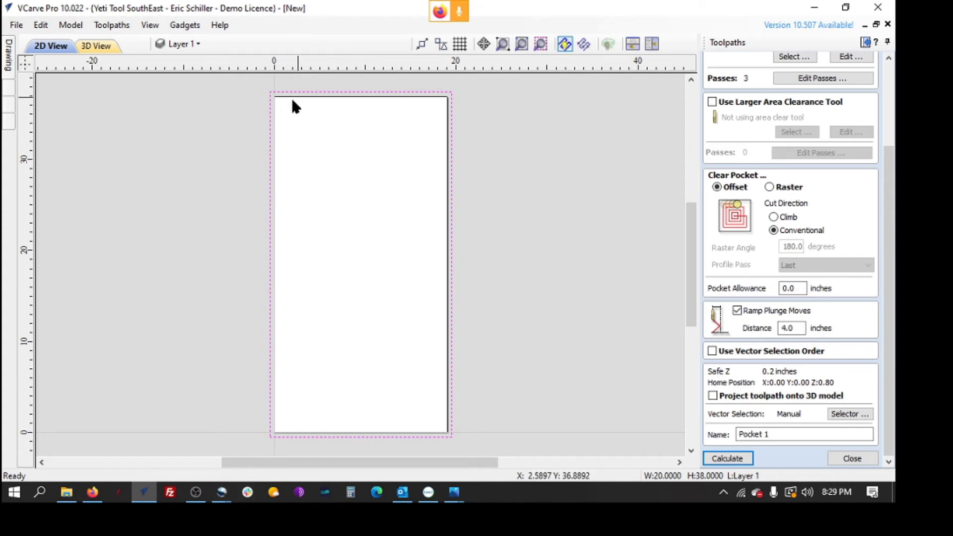
# - Stretch the rectangle to about 22 inches wide and 39.8 inches tall
pyautogui.click(451, 254)
pyautogui.moveTo(457, 265); pyautogui.dragTo(470, 264)
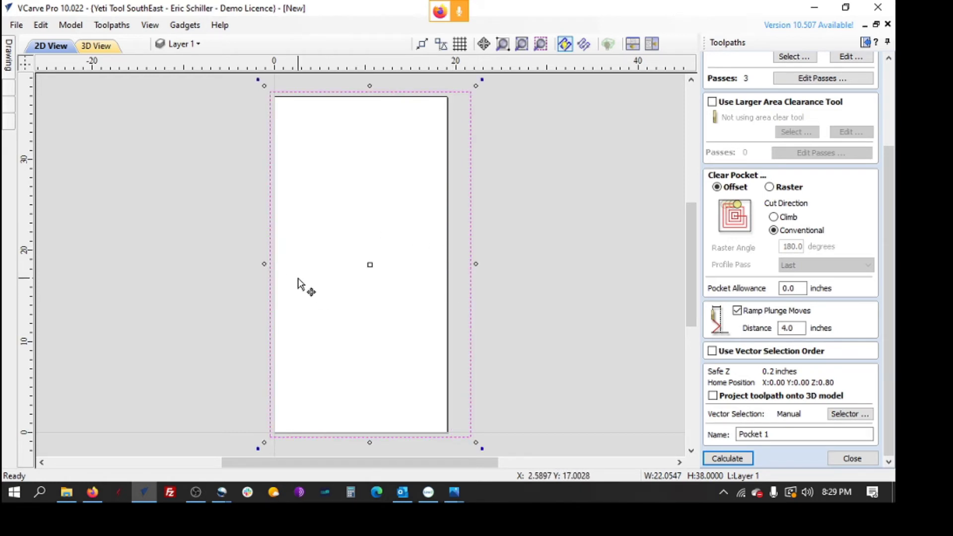
pyautogui.moveTo(369, 443); pyautogui.dragTo(370, 453)
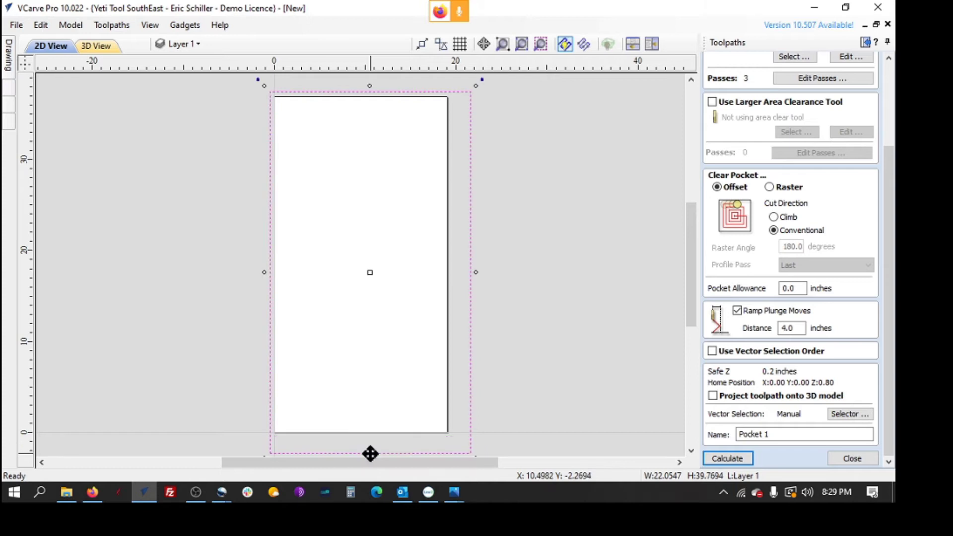
# - Centre the enlarged rectangle on the material using the alignment tools
pyautogui.click(865, 42)
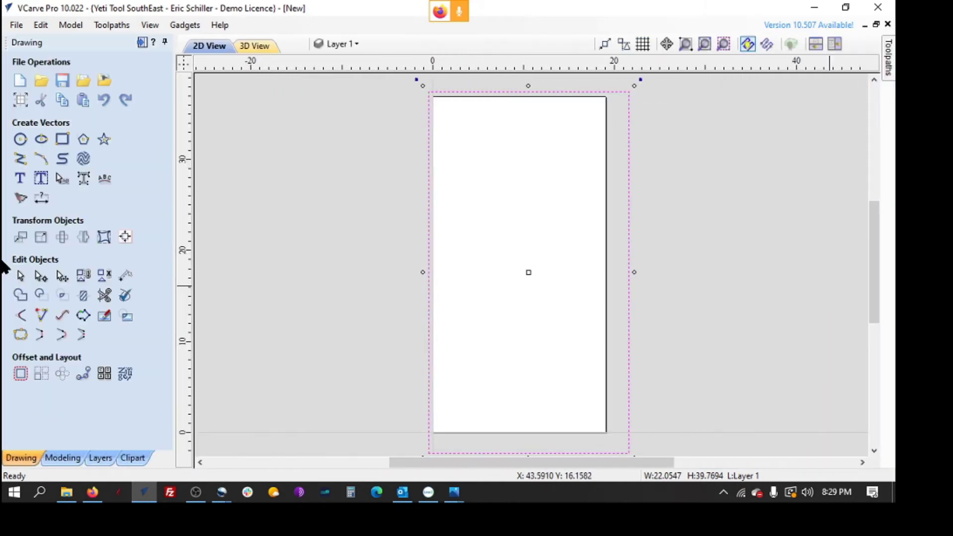
pyautogui.click(125, 237)
pyautogui.click(79, 109)
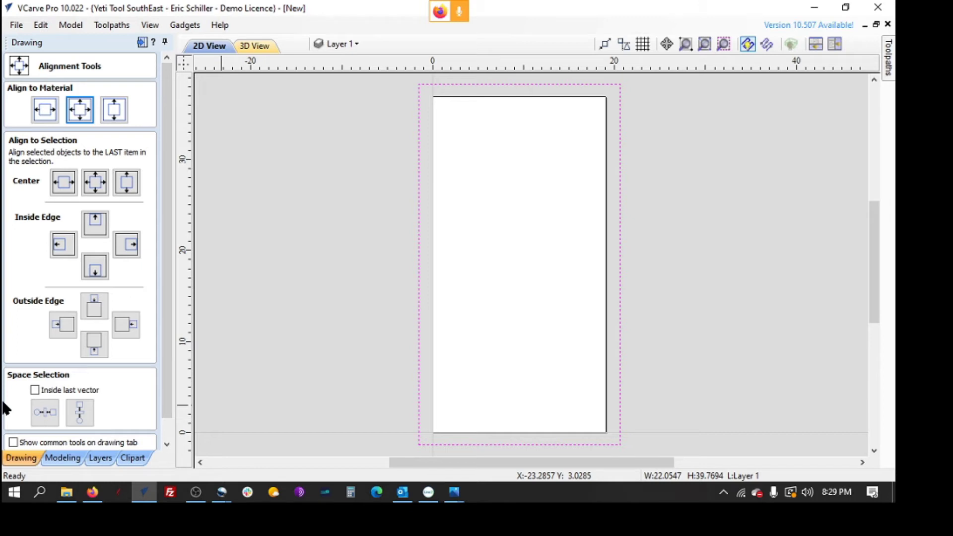
pyautogui.click(164, 433)
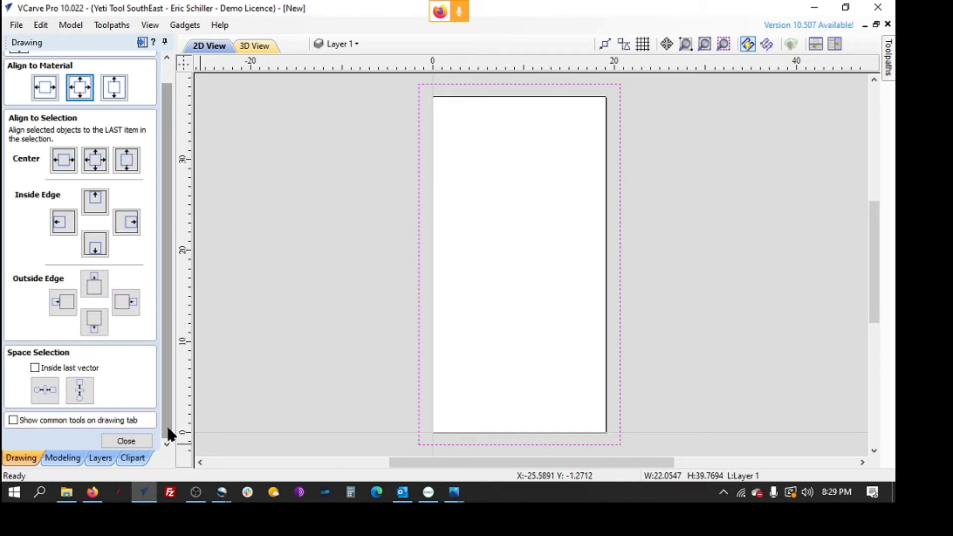
pyautogui.click(126, 441)
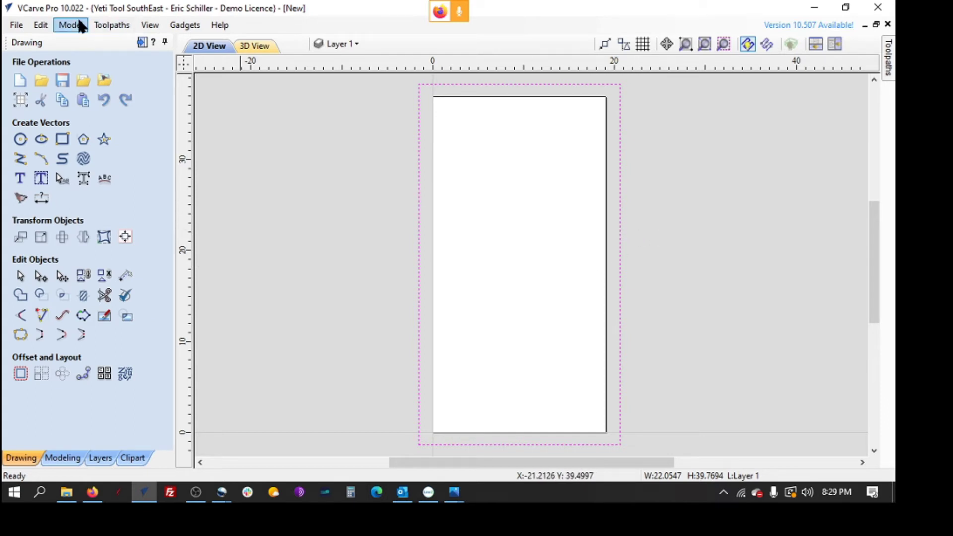
# - Switch pocket clearing to Raster and back to Offset
pyautogui.click(138, 43)
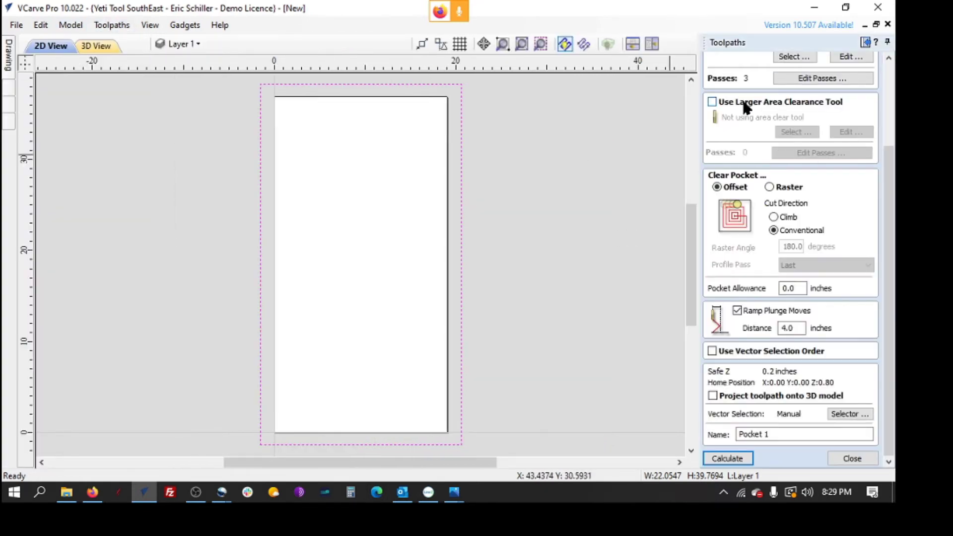
pyautogui.scroll(3, 777, 157)
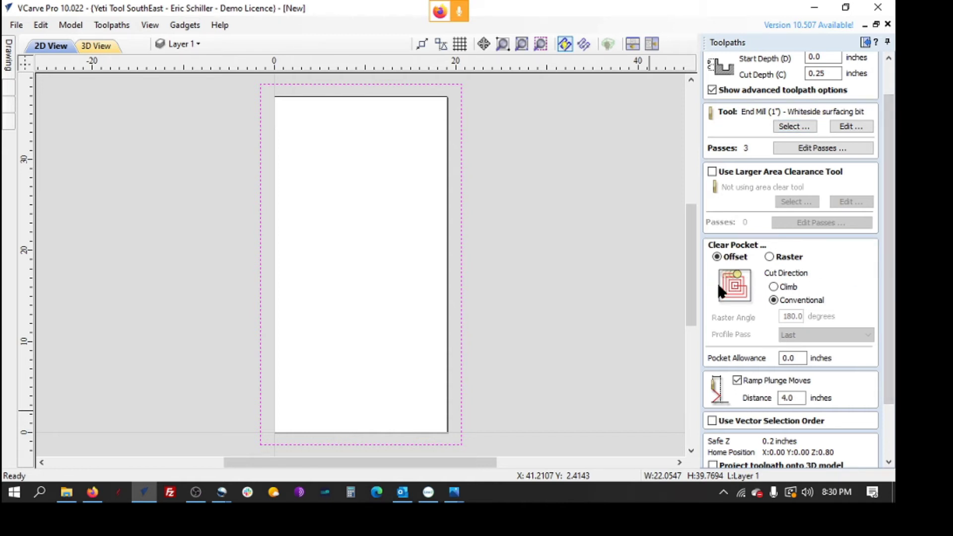
pyautogui.click(768, 257)
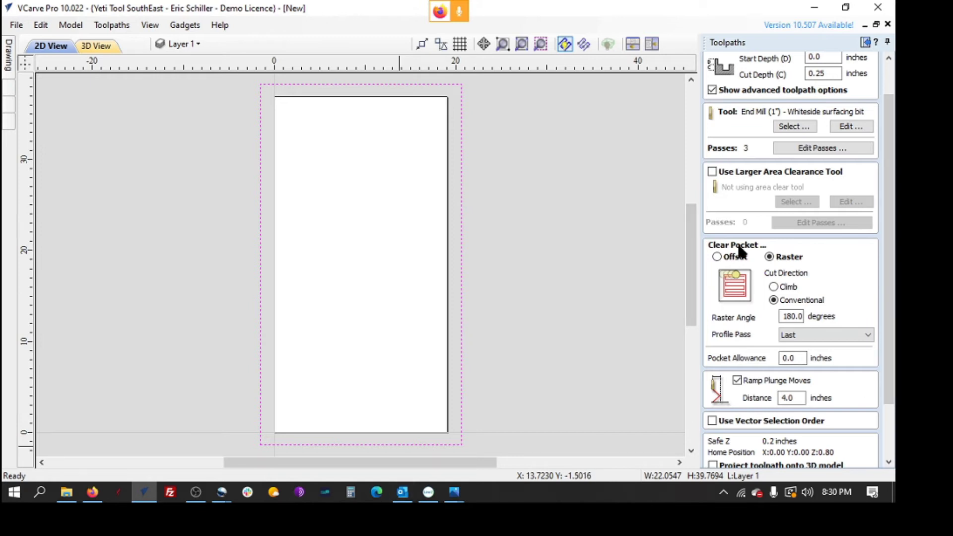
pyautogui.click(716, 257)
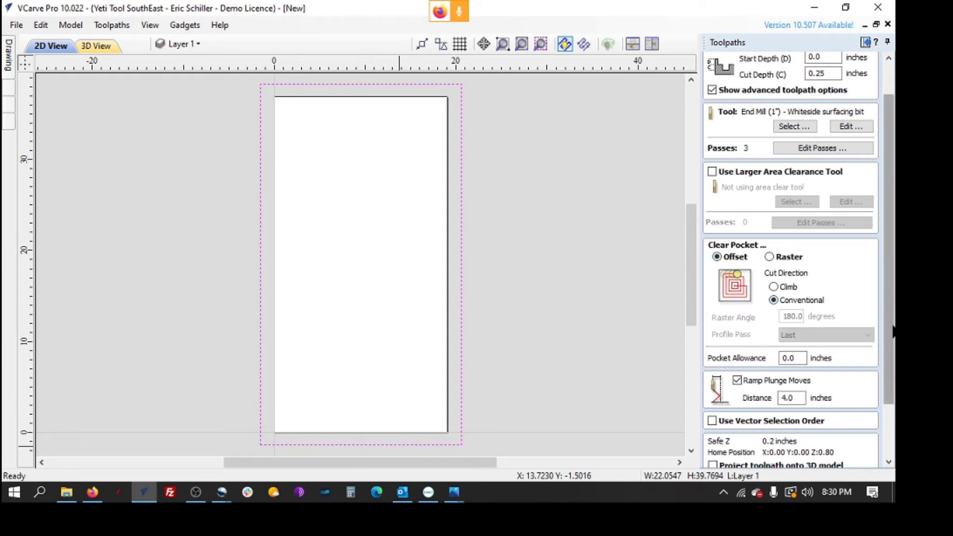
pyautogui.scroll(-3, 889, 350)
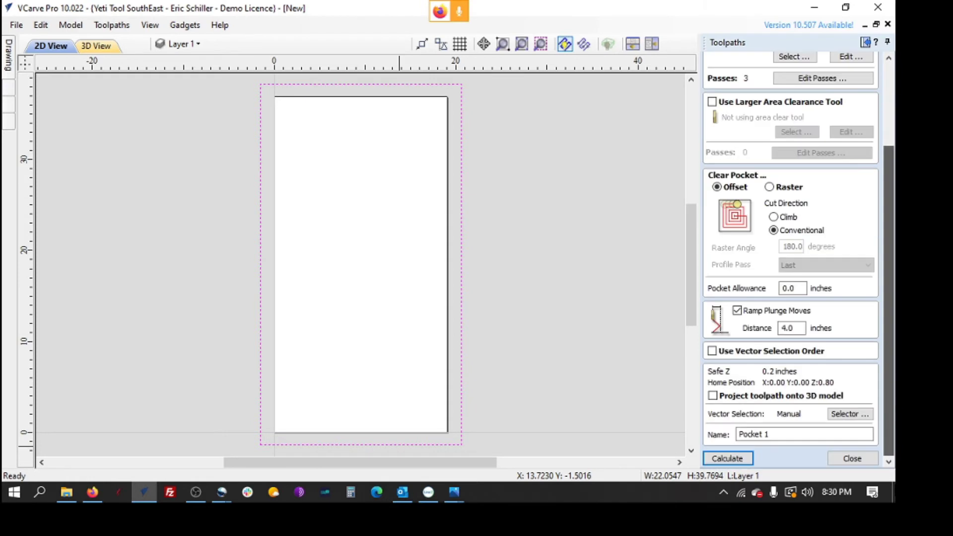
# - Rename the pocket toolpath to 'Pocket surfacing 1in surf bit'
pyautogui.click(794, 434)
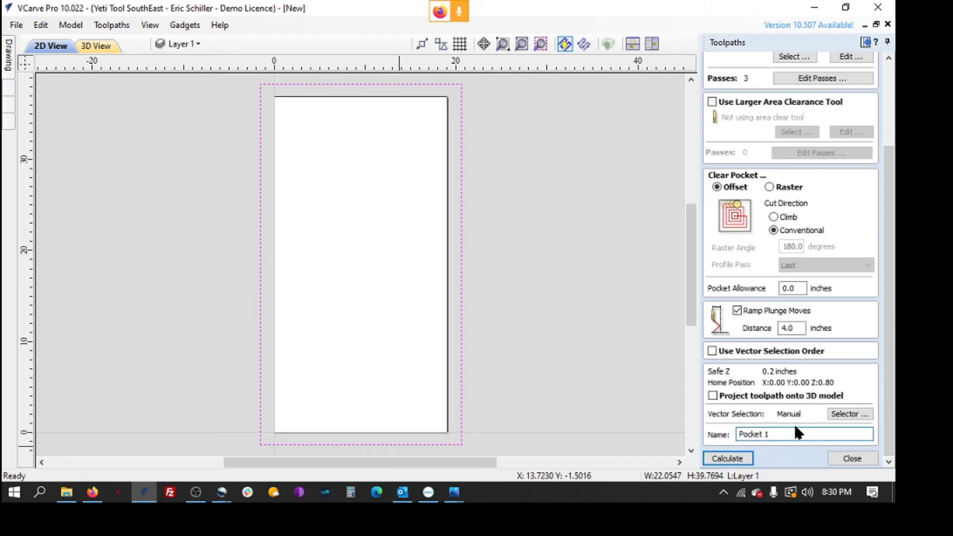
pyautogui.press('BackSpace')
pyautogui.write('syrfacing')
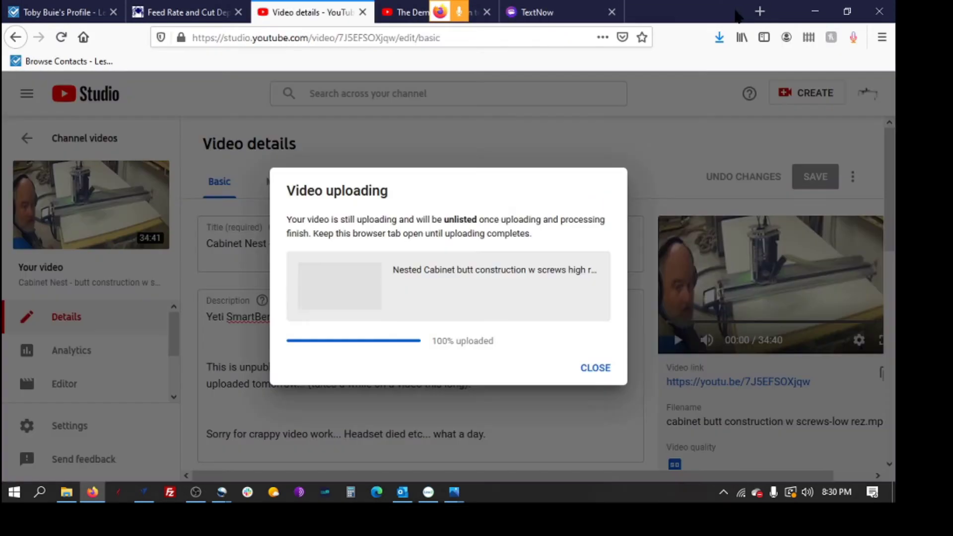
pyautogui.click(735, 12)
pyautogui.hotkey('alt', 'Tab')
pyautogui.hotkey('alt', 'Tab')
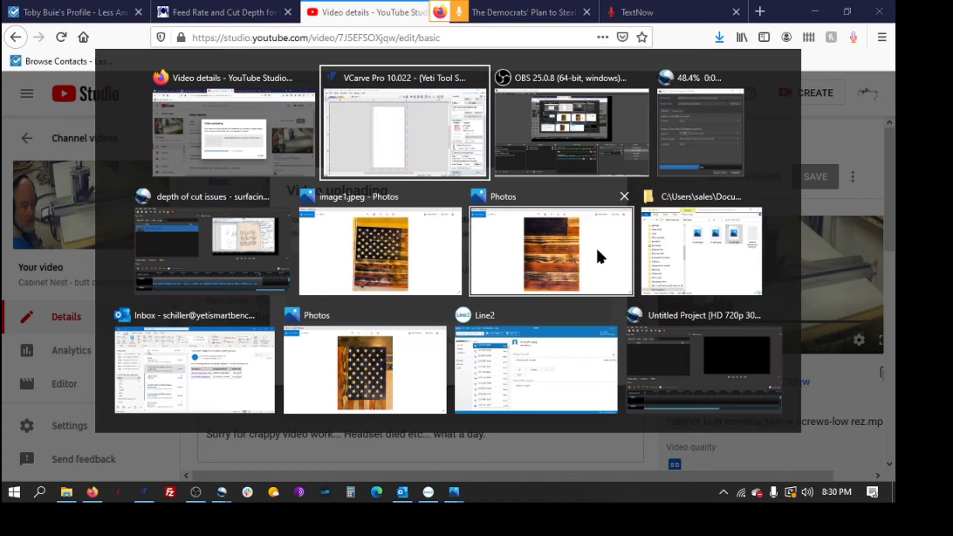
pyautogui.click(436, 129)
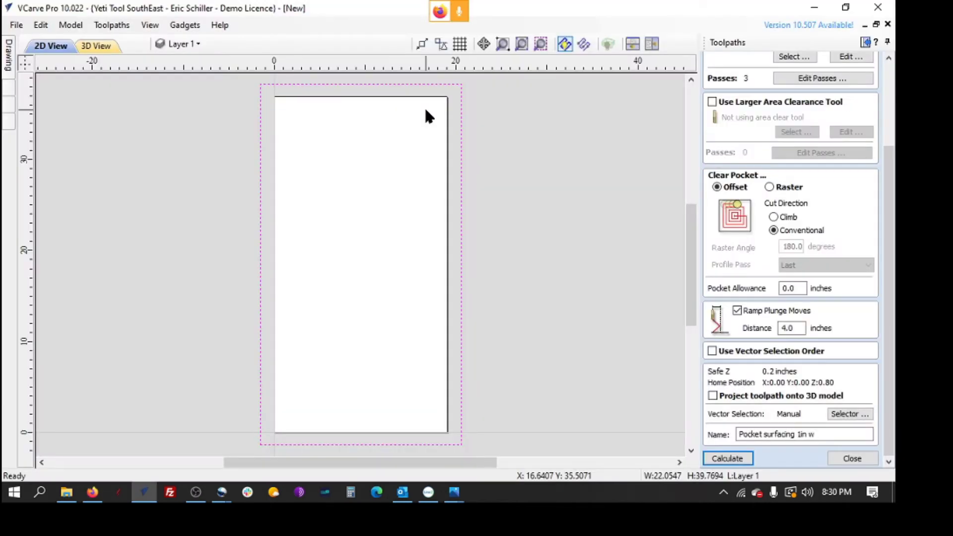
pyautogui.click(829, 434)
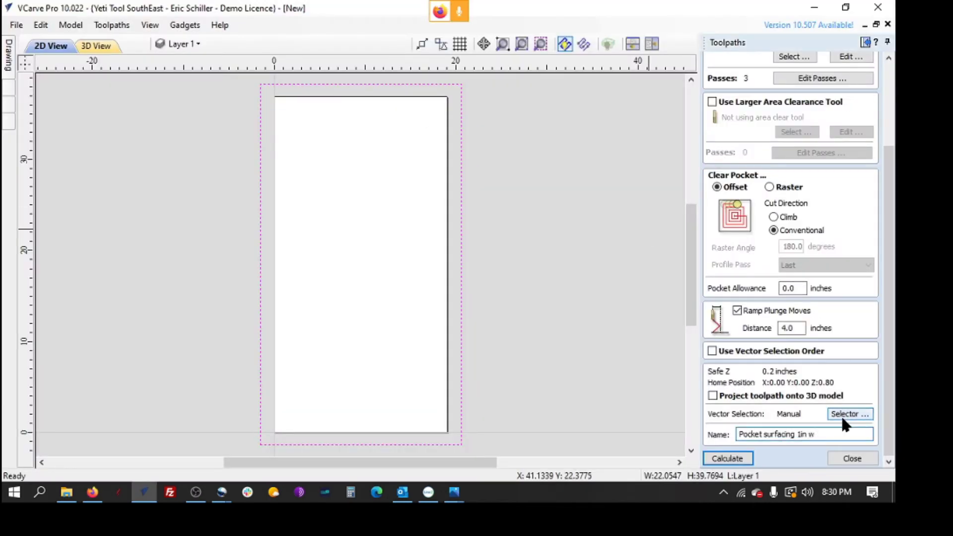
pyautogui.write('surf bit')
# - Calculate and preview the offset surfacing pocket, then reopen it for editing
pyautogui.click(727, 458)
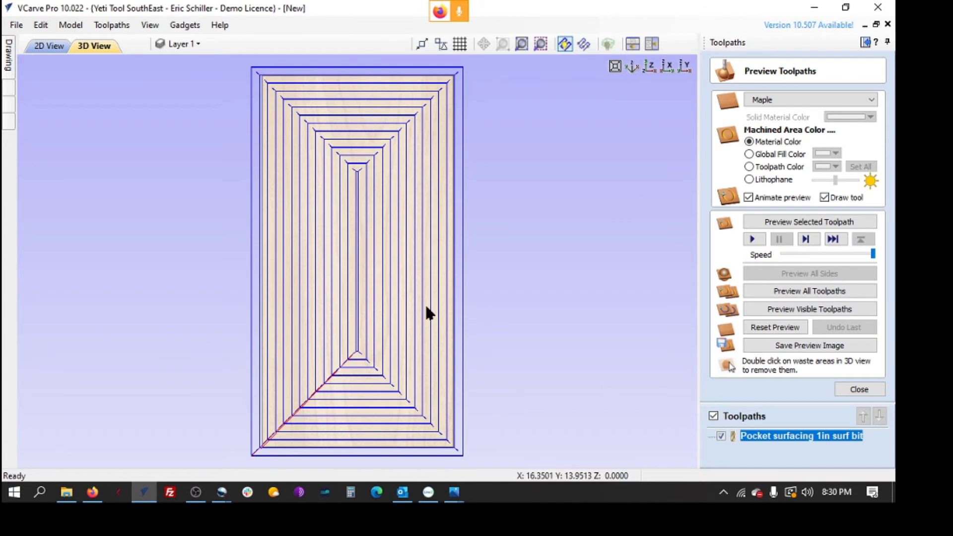
pyautogui.click(859, 390)
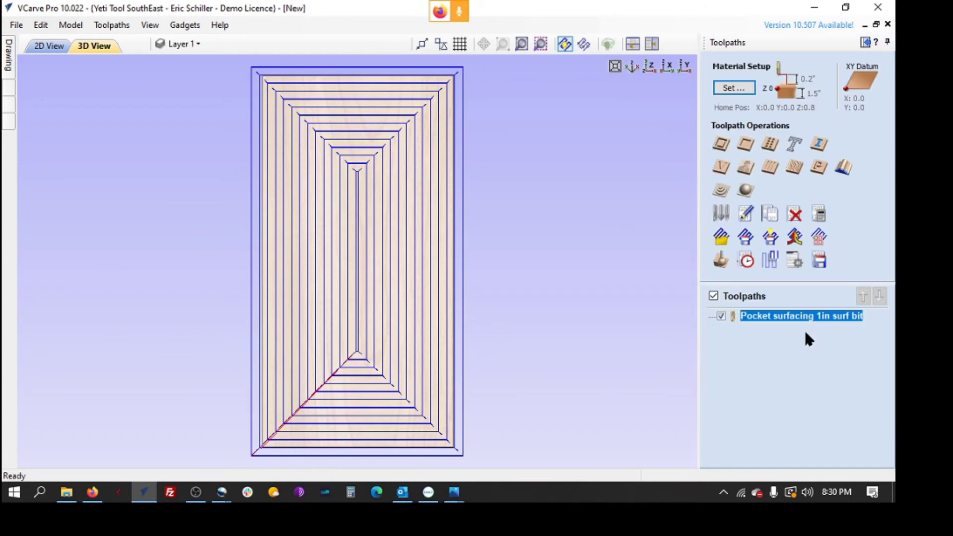
pyautogui.doubleClick(798, 316)
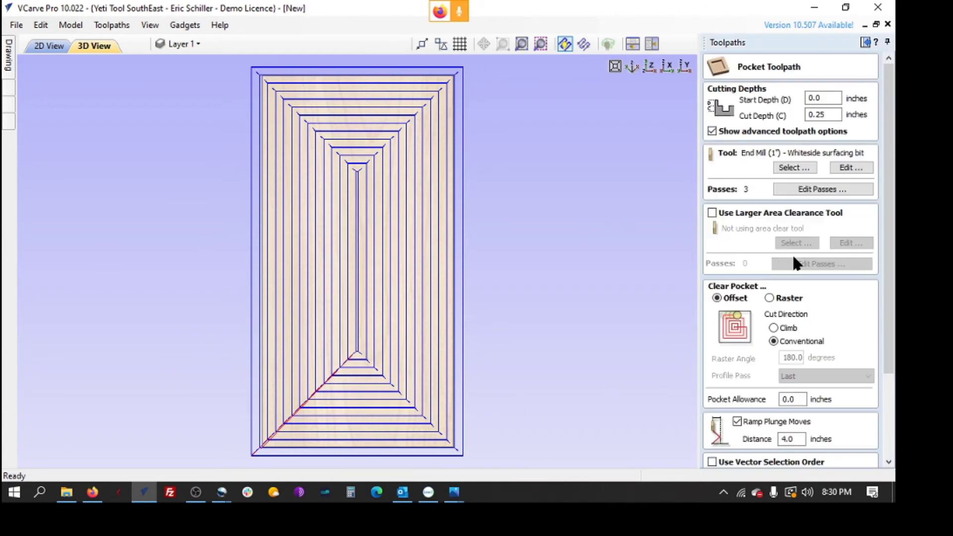
# - Change pocket clearing to Raster and recalculate into horizontal passes
pyautogui.click(768, 298)
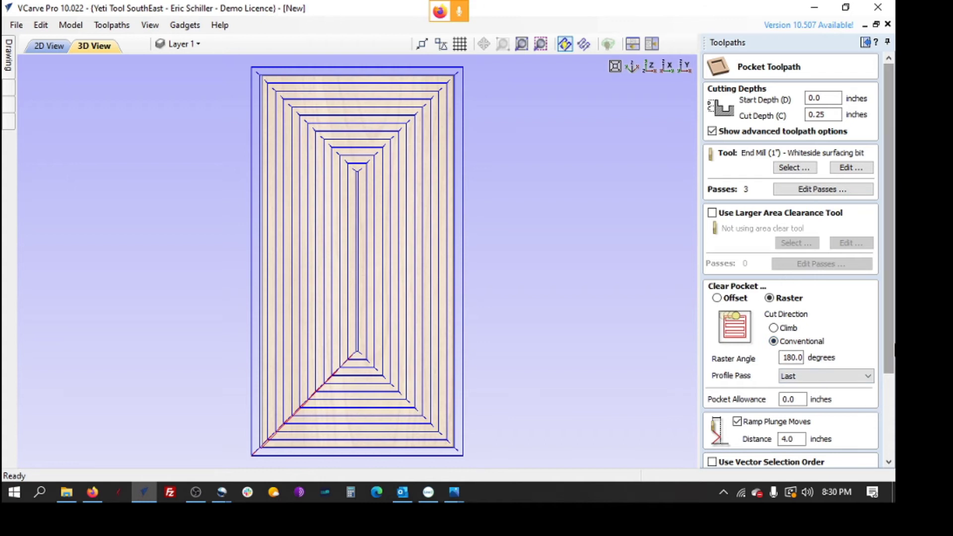
pyautogui.scroll(-2, 877, 397)
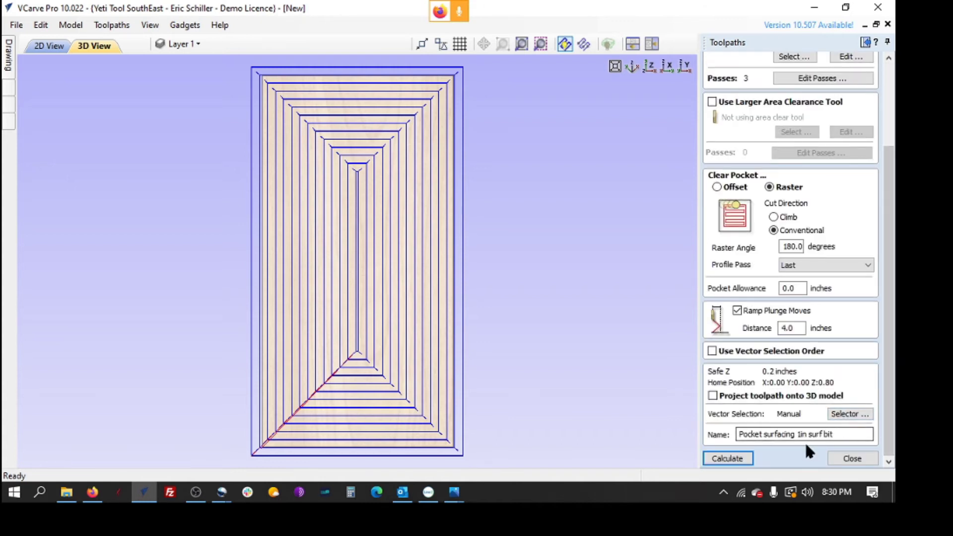
pyautogui.click(728, 457)
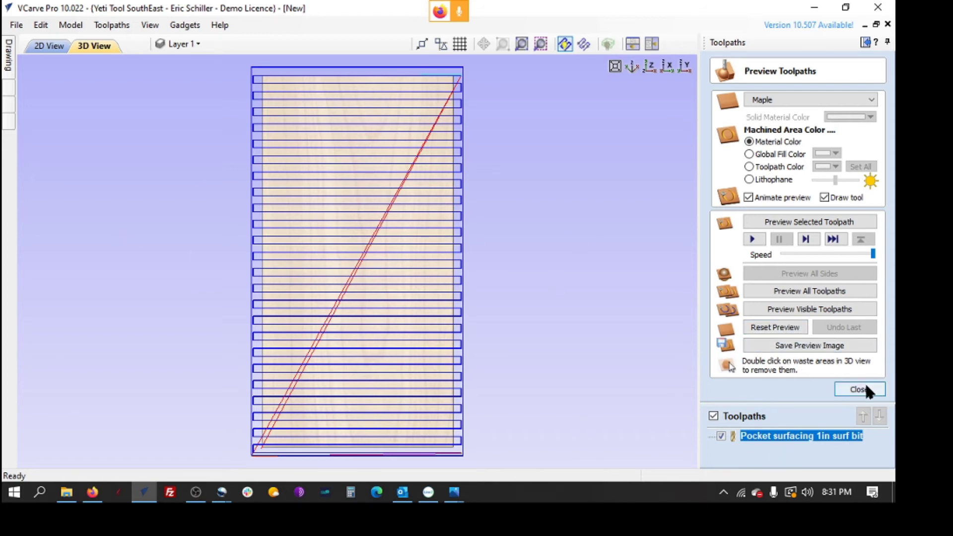
pyautogui.doubleClick(764, 435)
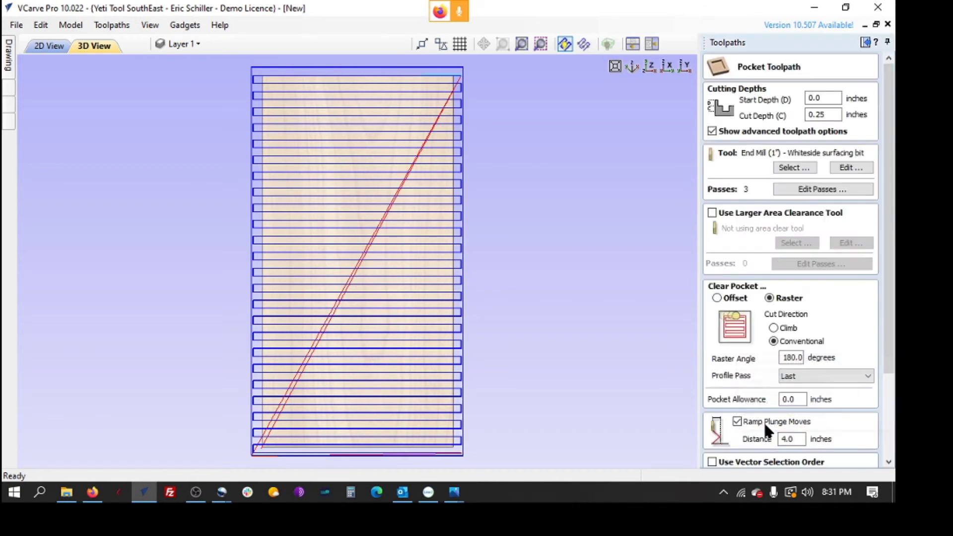
# - Change the raster angle from 180 to 90 degrees and recalculate the pocket
pyautogui.click(789, 357)
pyautogui.press('BackSpace')
pyautogui.write('8')
pyautogui.doubleClick(790, 357)
pyautogui.write('90')
pyautogui.scroll(-3, 825, 445)
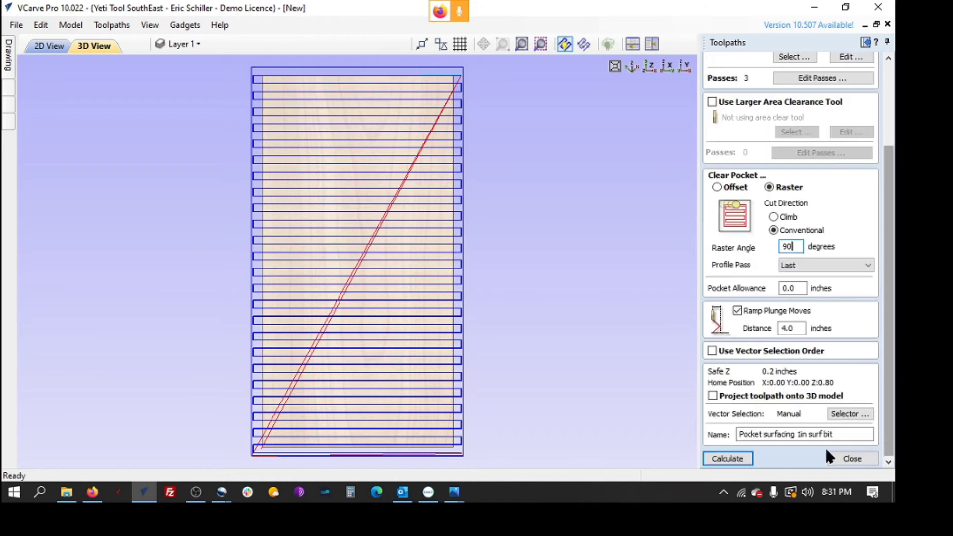
pyautogui.click(729, 458)
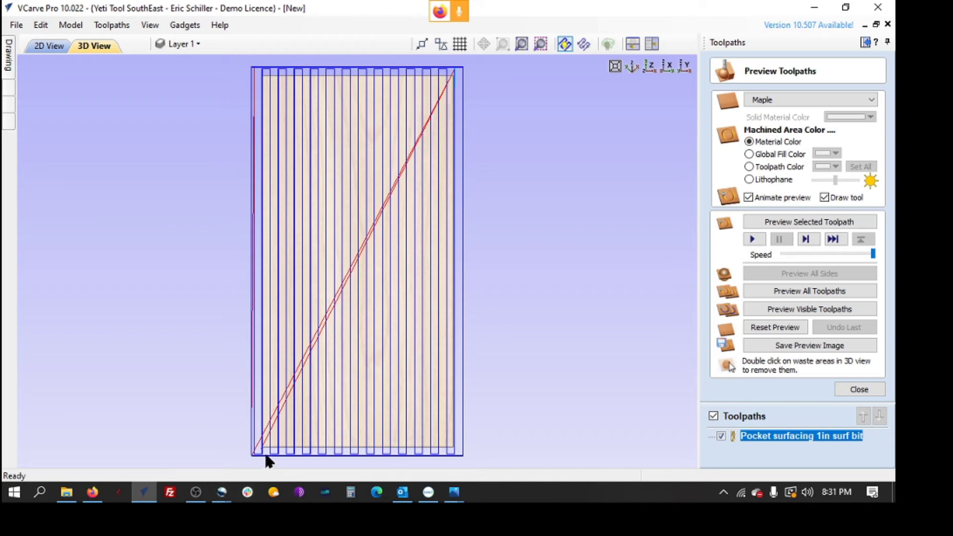
pyautogui.click(852, 389)
pyautogui.click(819, 259)
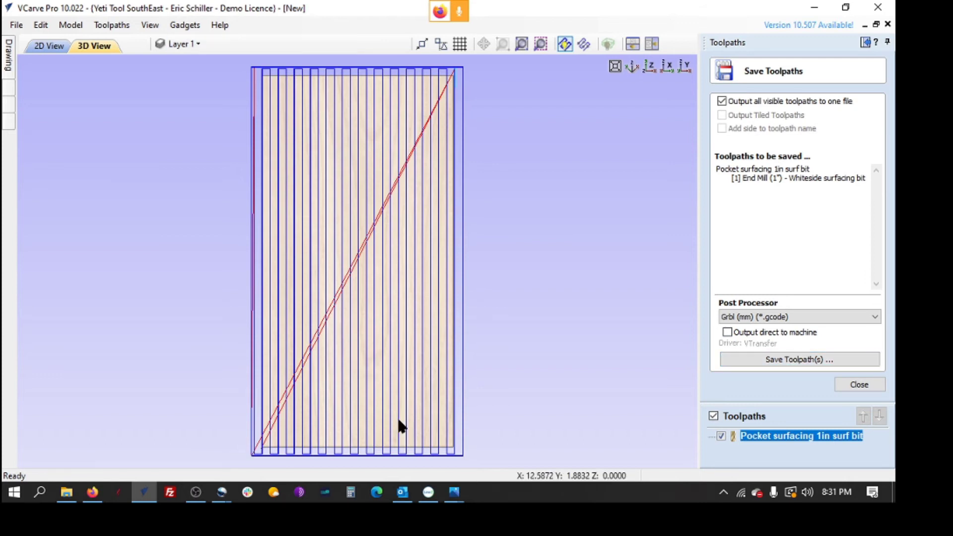
pyautogui.click(840, 386)
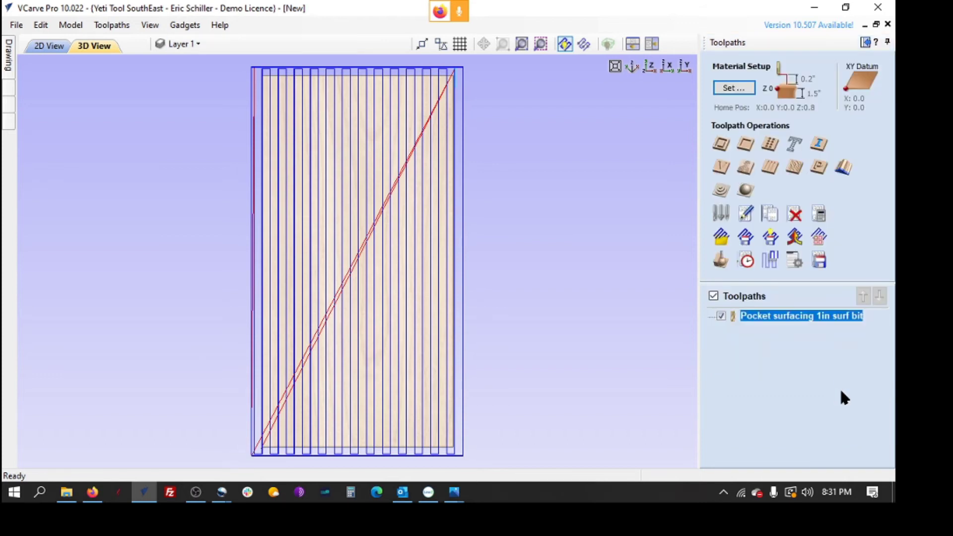
# - Reopen the surfacing pocket and change it to 4 passes of 0.0625 inches
pyautogui.doubleClick(758, 316)
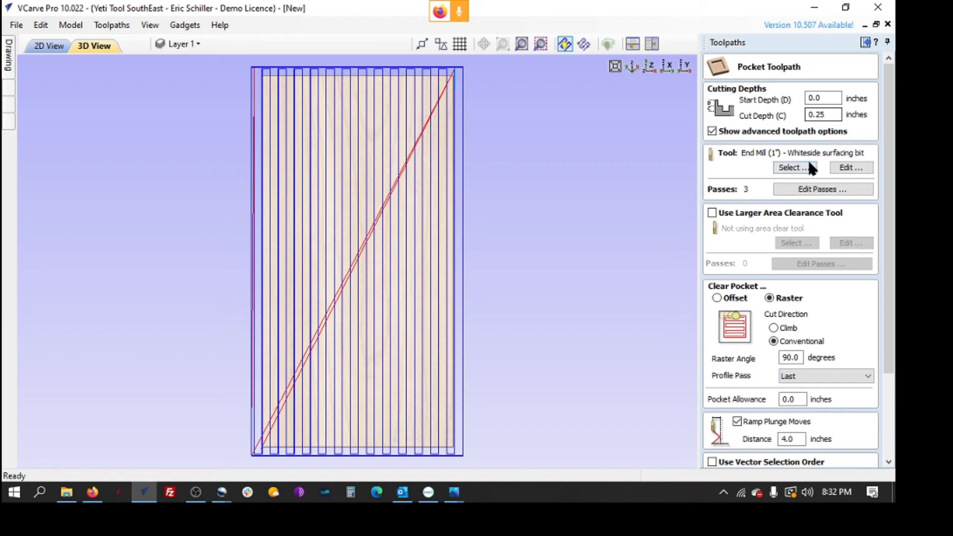
pyautogui.click(804, 190)
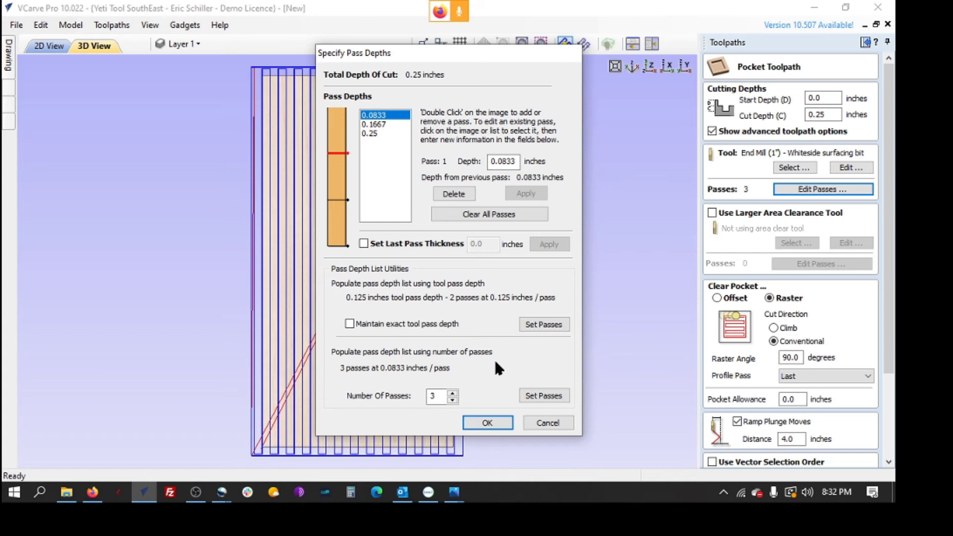
pyautogui.click(452, 393)
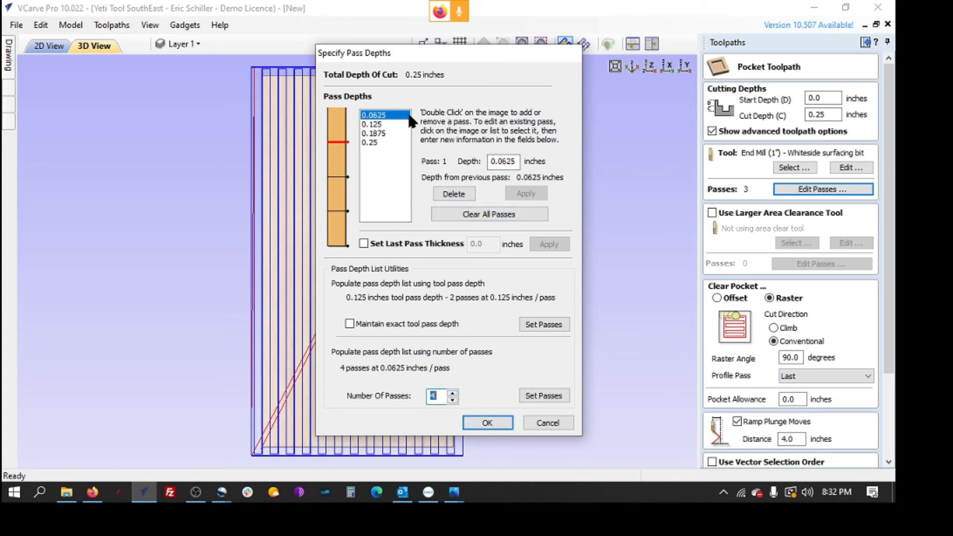
pyautogui.click(481, 419)
pyautogui.click(889, 460)
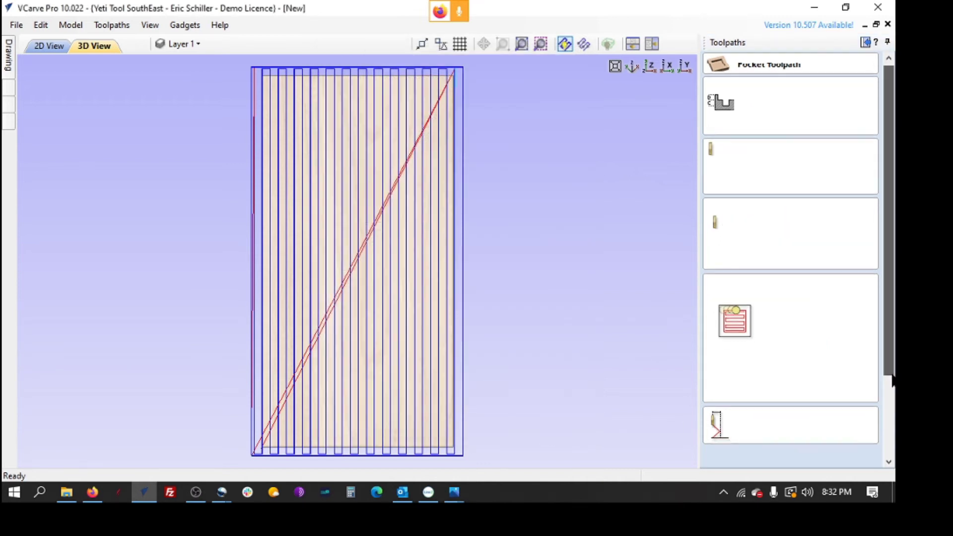
pyautogui.scroll(-2, 555, 397)
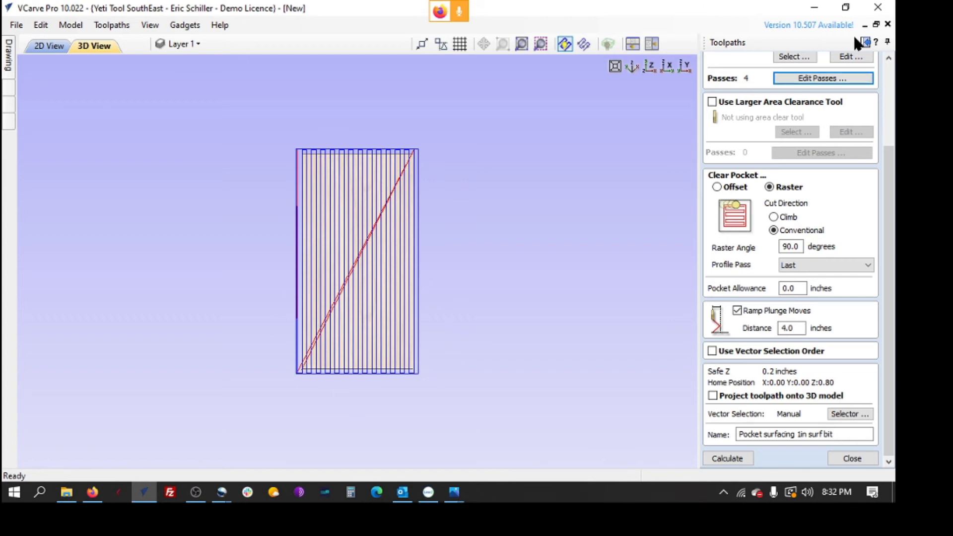
pyautogui.click(870, 43)
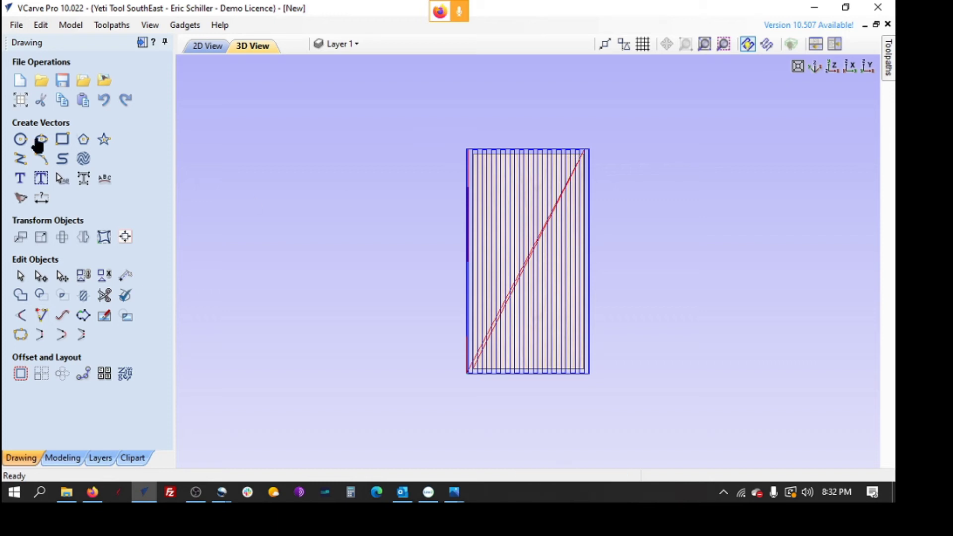
# - In Job Setup, change the material to 22 inches wide and 96 inches tall
pyautogui.click(21, 102)
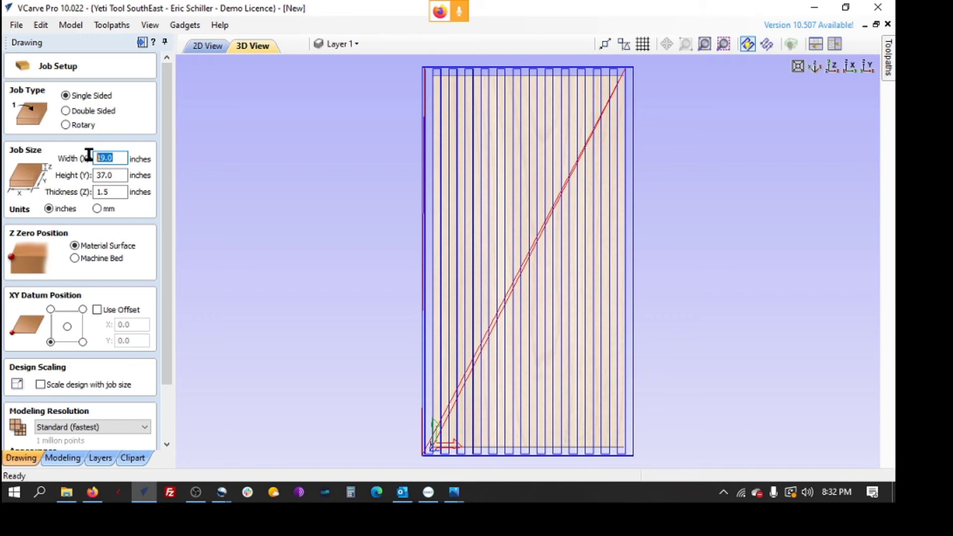
pyautogui.write('22')
pyautogui.press('Tab')
pyautogui.write('9')
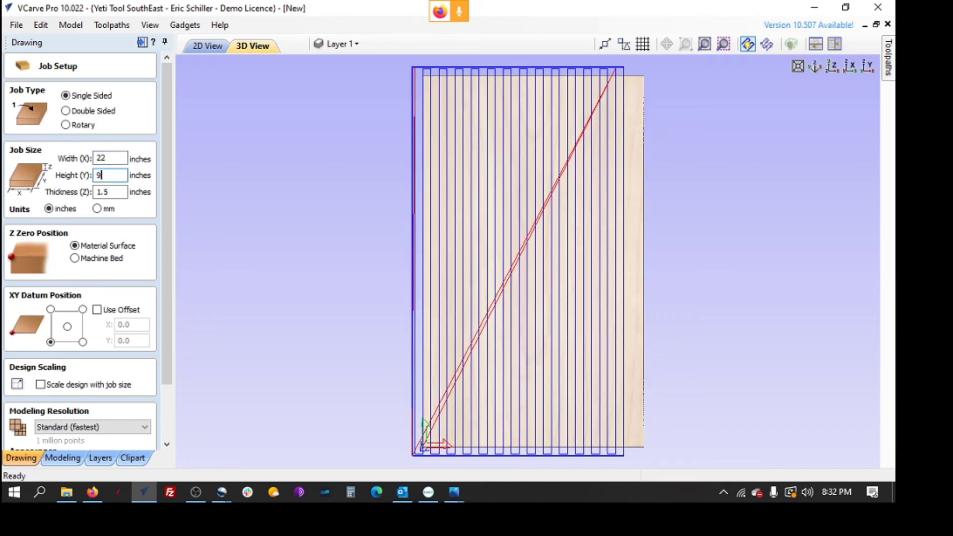
pyautogui.write('6')
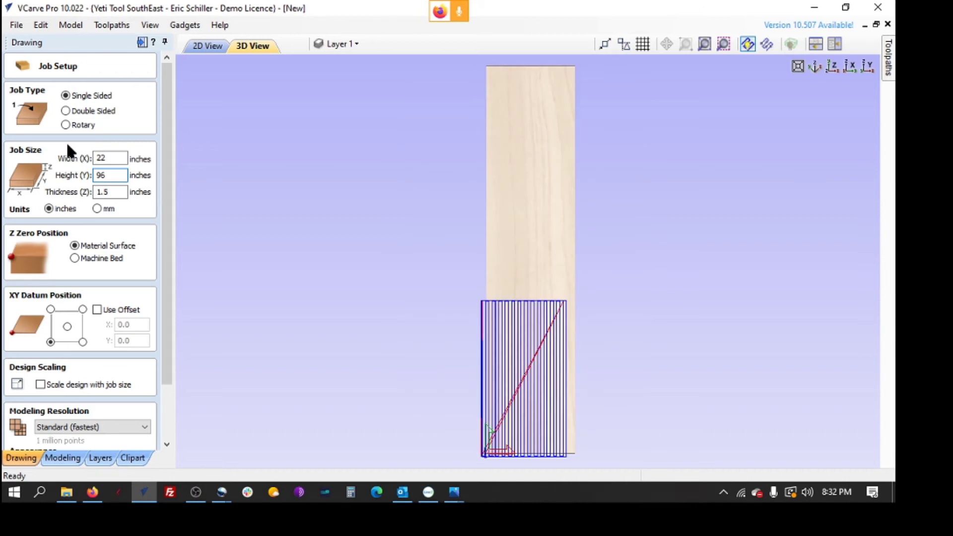
pyautogui.press('Return')
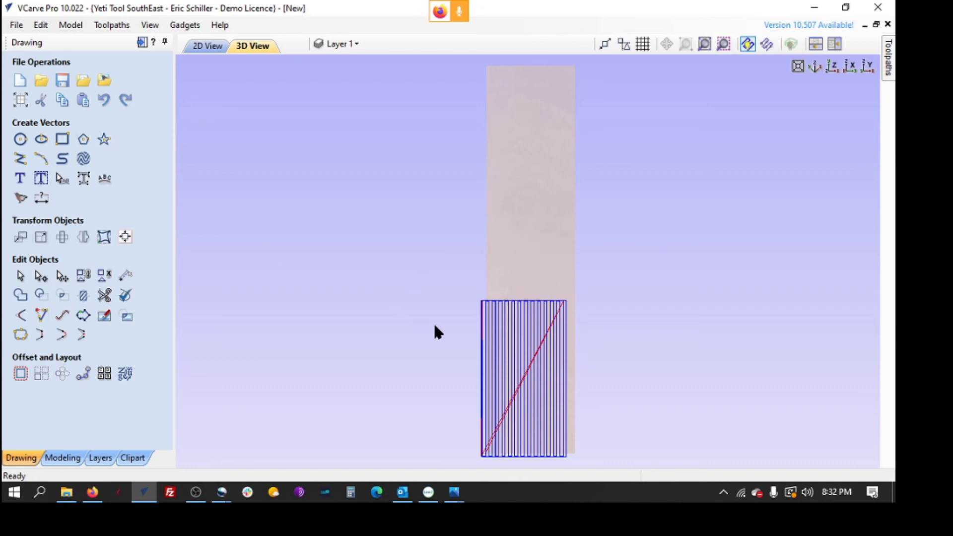
# - Close the pocket toolpath settings and hide the pocket toolpath preview
pyautogui.scroll(2, 436, 327)
pyautogui.scroll(2, 449, 347)
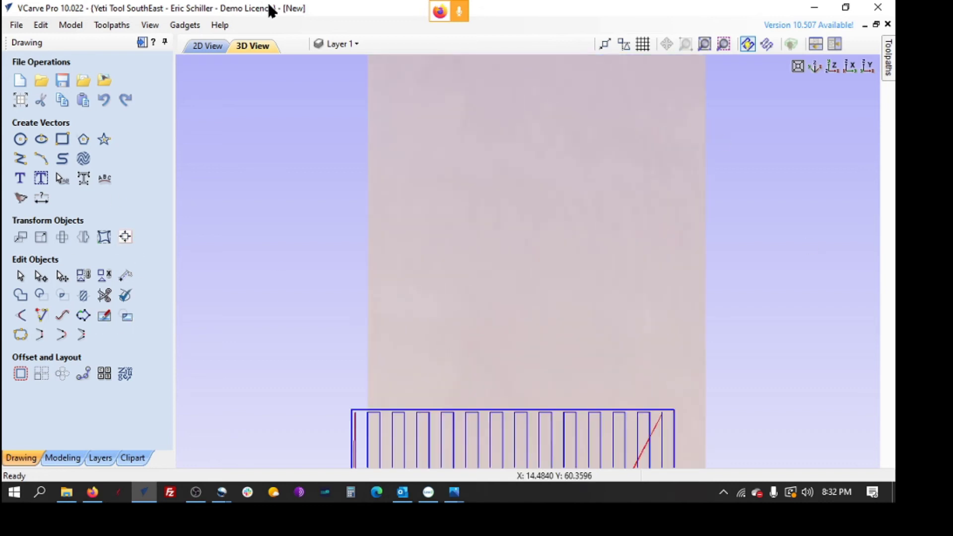
pyautogui.click(142, 43)
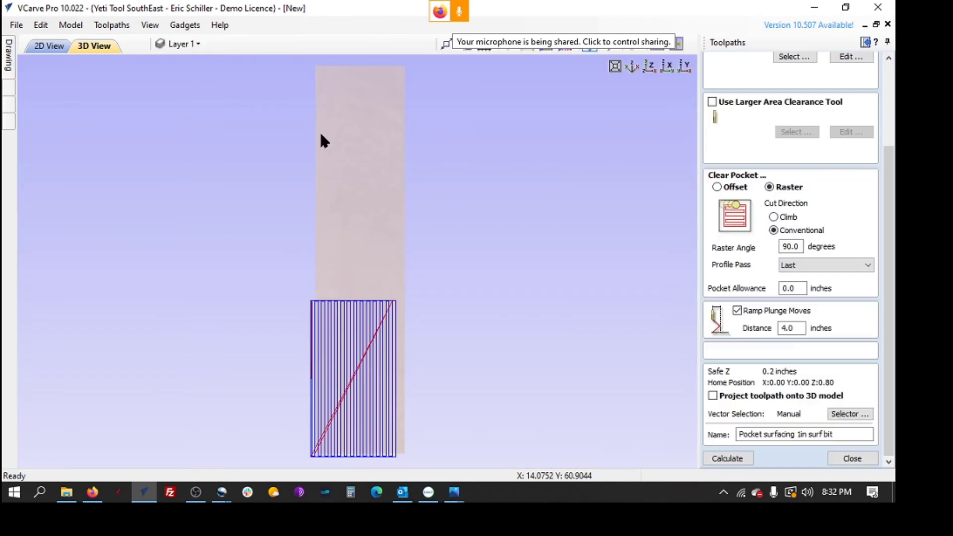
pyautogui.click(850, 458)
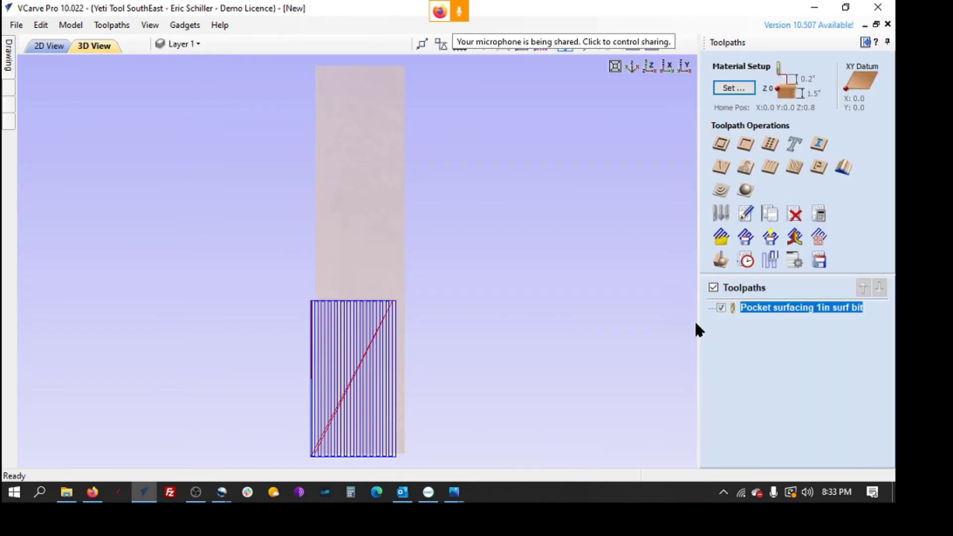
pyautogui.click(722, 307)
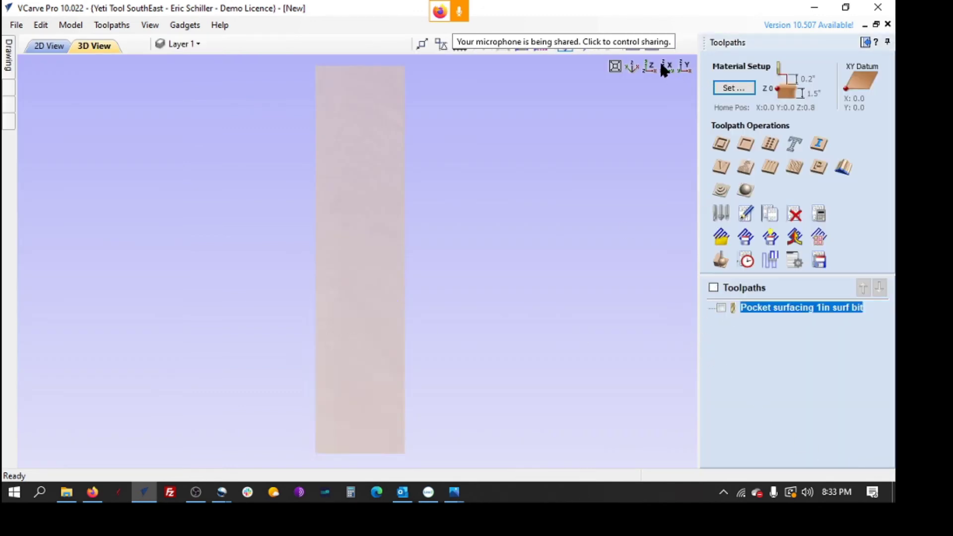
# - Tile the 2D and 3D views side by side and select the lower panel rectangle
pyautogui.click(633, 44)
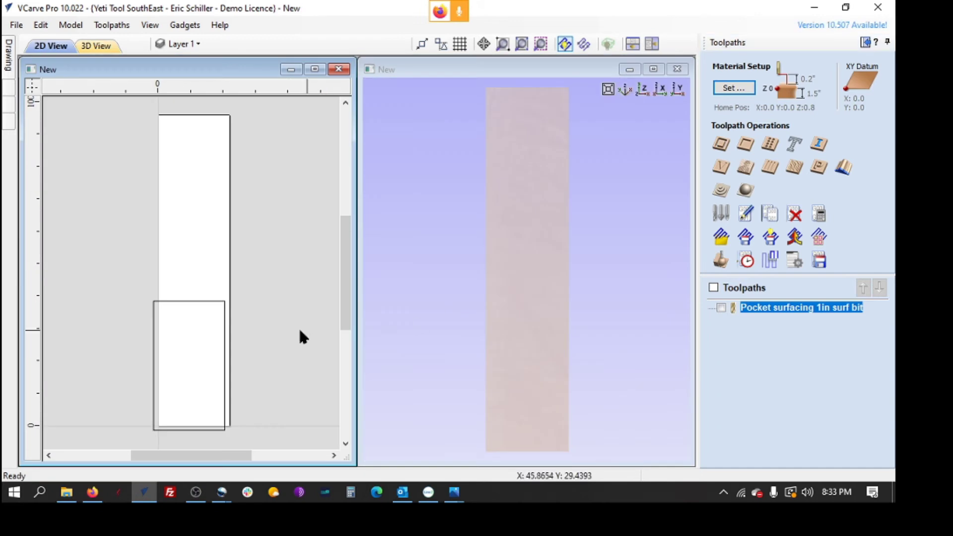
pyautogui.click(197, 301)
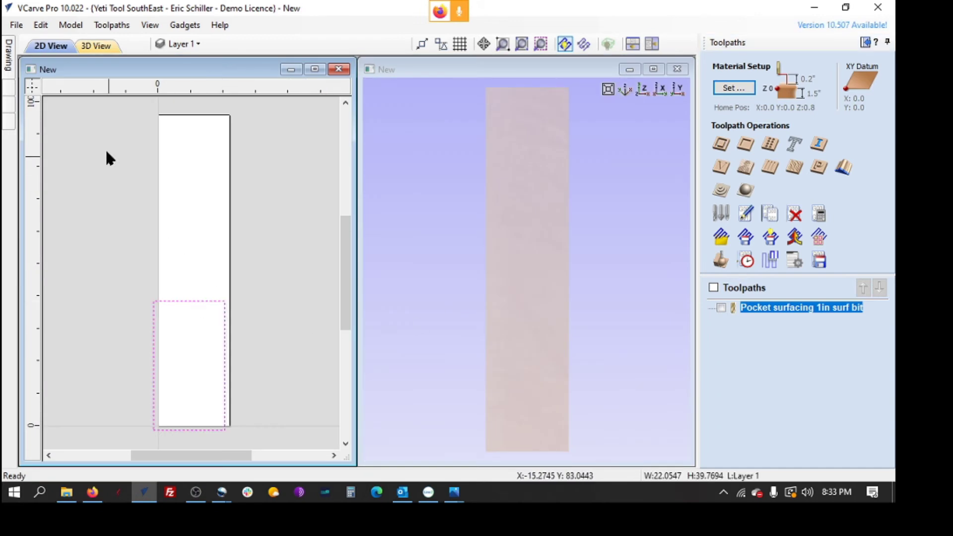
pyautogui.click(868, 42)
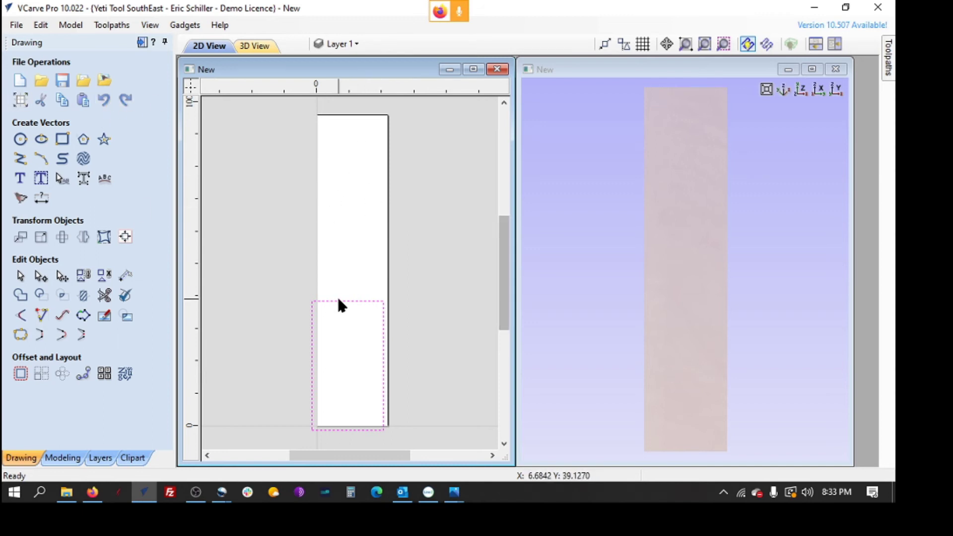
# - Centre the selected rectangle on the 22 × 96 inch material with the Alignment Tools
pyautogui.click(125, 237)
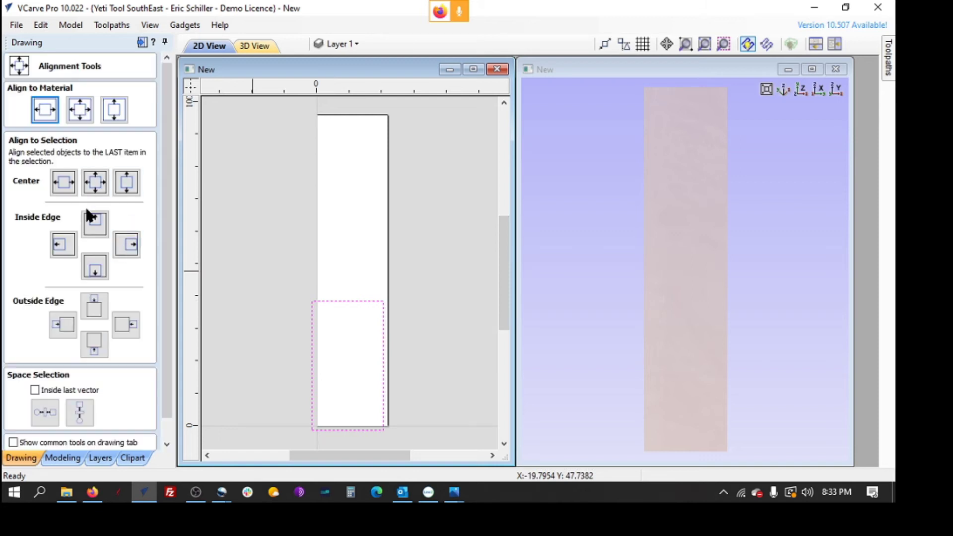
pyautogui.click(94, 182)
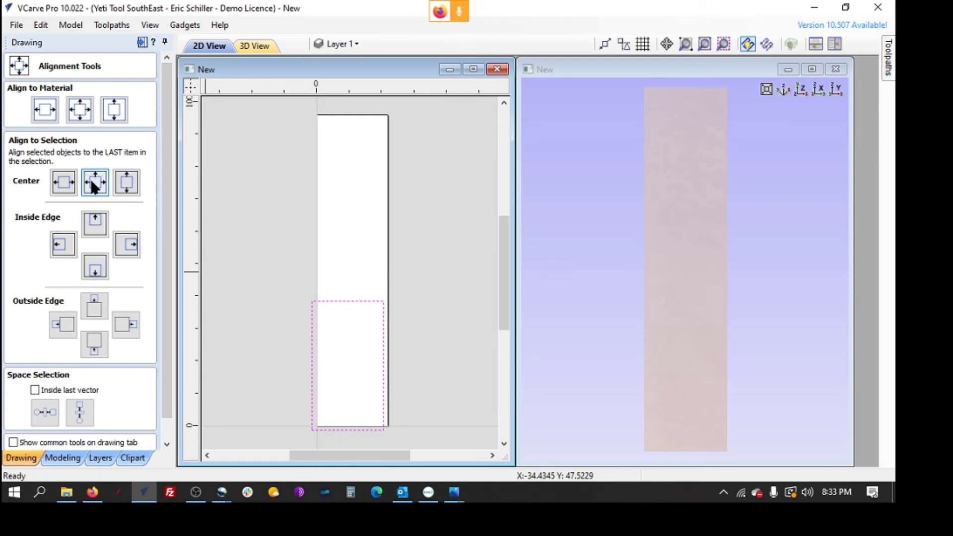
pyautogui.click(87, 110)
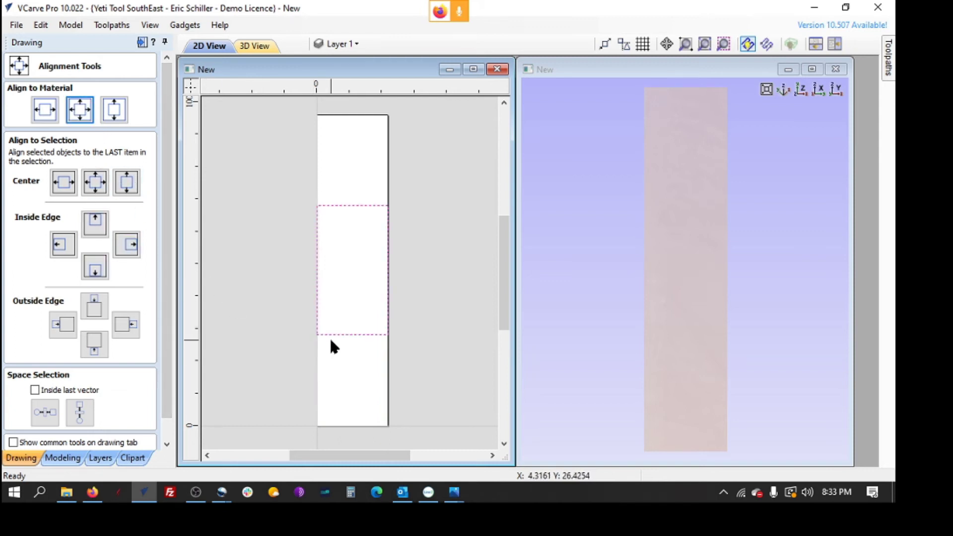
# - Nudge the panel rectangle upward to leave a gap between panels, then begin a new rectangle
pyautogui.scroll(-1, 153, 431)
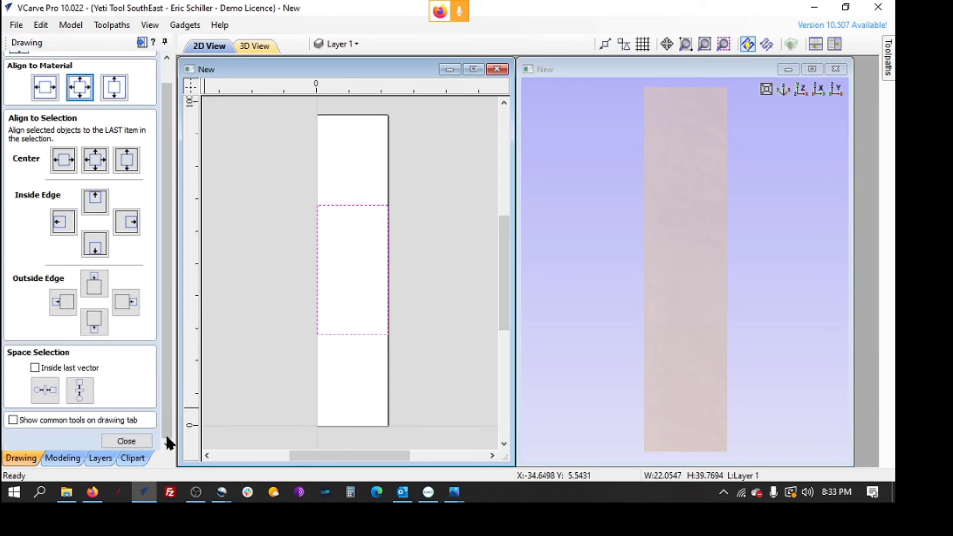
pyautogui.click(110, 441)
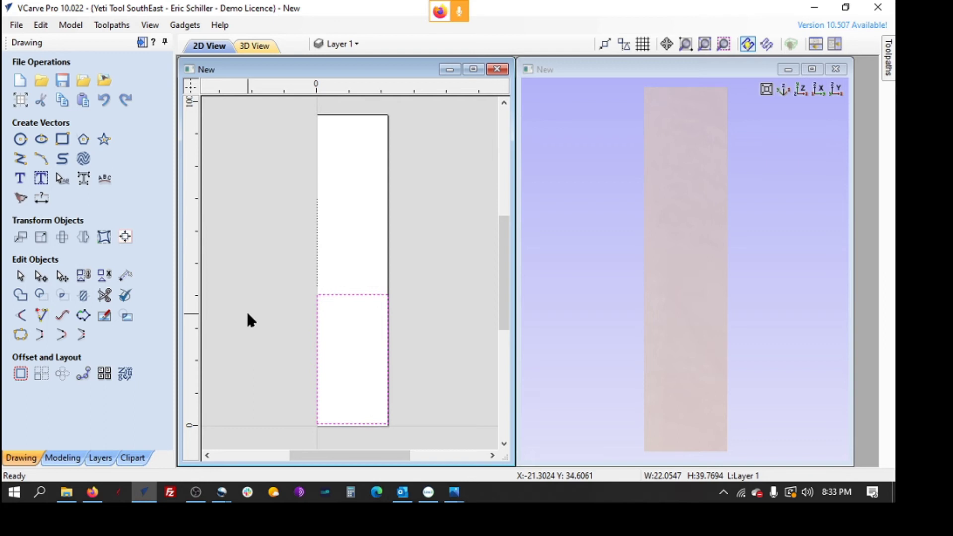
pyautogui.click(348, 326)
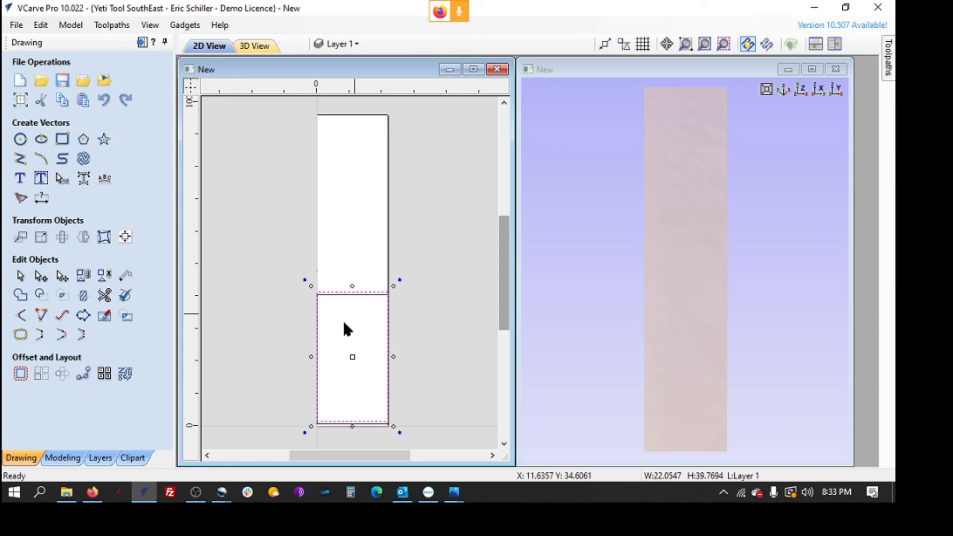
pyautogui.press('Up')
pyautogui.press('Up')
pyautogui.press('Up')
pyautogui.press('Up')
pyautogui.press('Up')
pyautogui.press('Up')
pyautogui.press('Up')
pyautogui.press('Up')
pyautogui.press('Up')
pyautogui.press('Up')
pyautogui.press('Up')
pyautogui.press('Up')
pyautogui.press('Up')
pyautogui.press('Up')
pyautogui.press('Up')
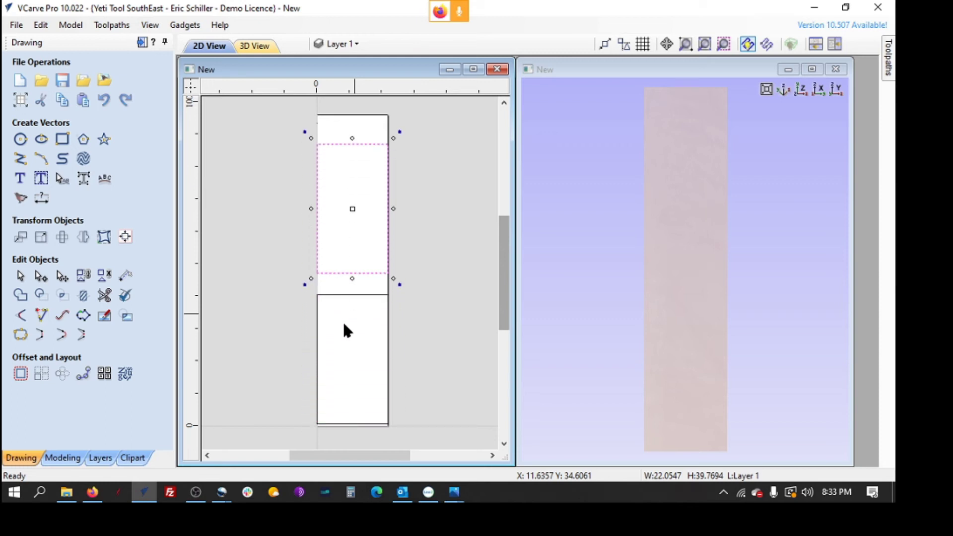
pyautogui.click(276, 328)
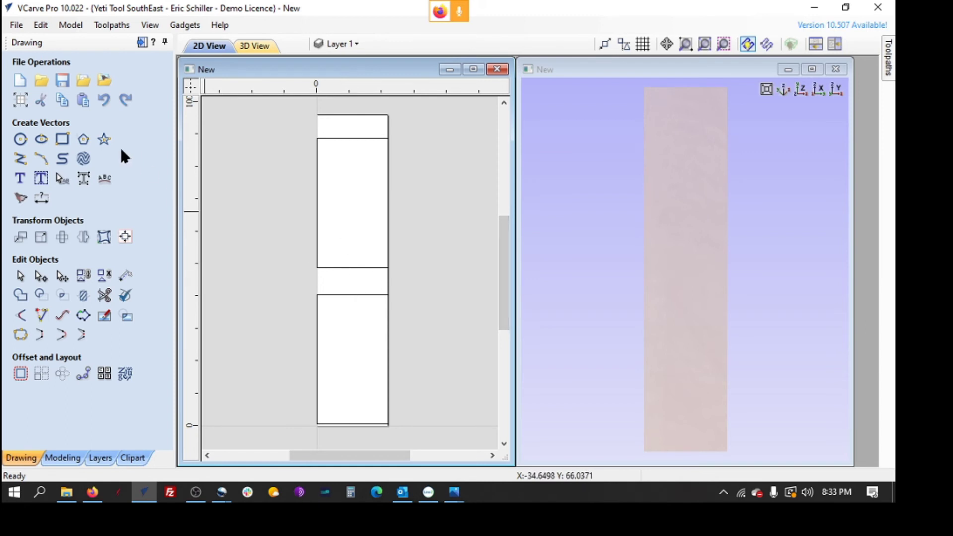
pyautogui.click(62, 138)
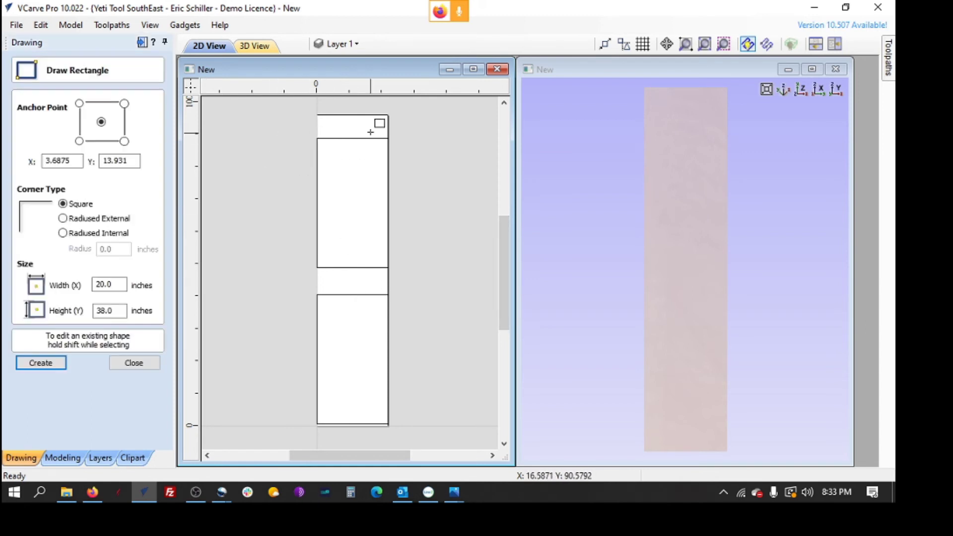
# - Draw a large rectangle enclosing both panels and select it
pyautogui.moveTo(291, 130); pyautogui.dragTo(409, 426)
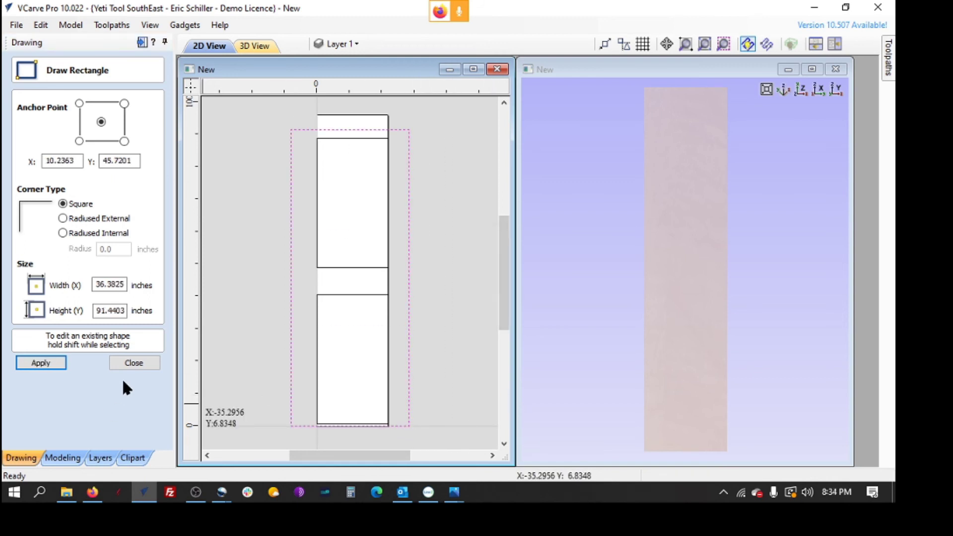
pyautogui.click(130, 363)
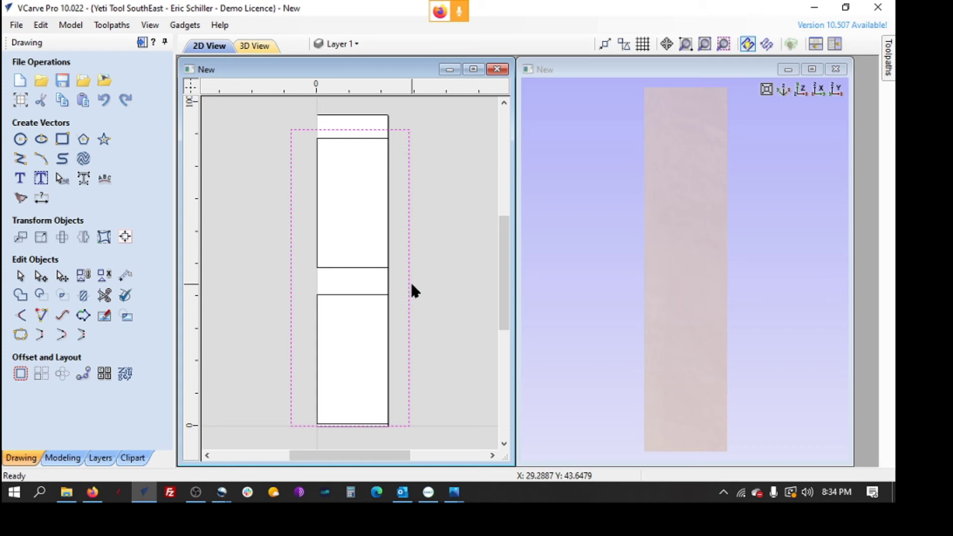
pyautogui.click(409, 289)
pyautogui.click(409, 288)
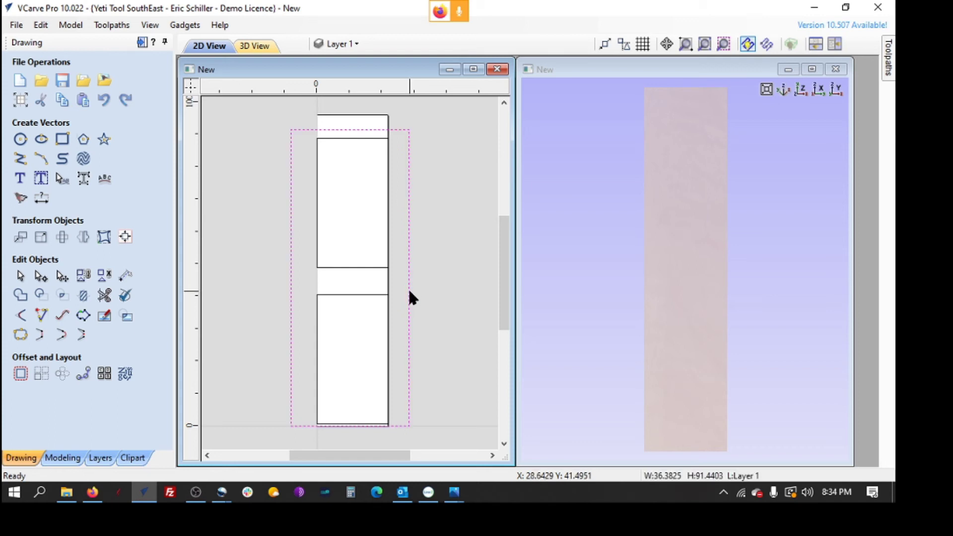
pyautogui.click(409, 289)
# - Narrow the outer rectangle from both sides and extend its bottom to about 94.72 tall
pyautogui.click(412, 279)
pyautogui.moveTo(413, 279); pyautogui.dragTo(398, 278)
pyautogui.moveTo(285, 278); pyautogui.dragTo(308, 277)
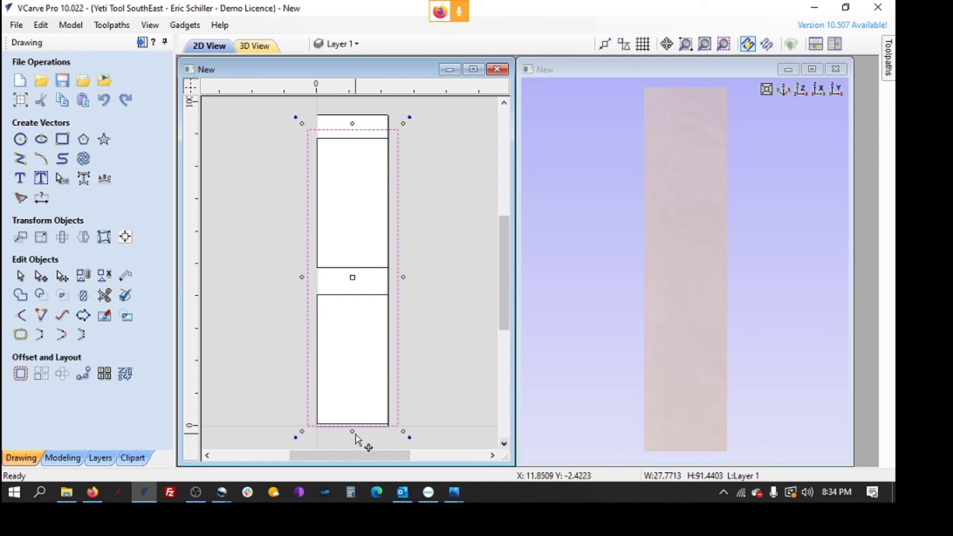
pyautogui.moveTo(351, 427); pyautogui.dragTo(353, 436)
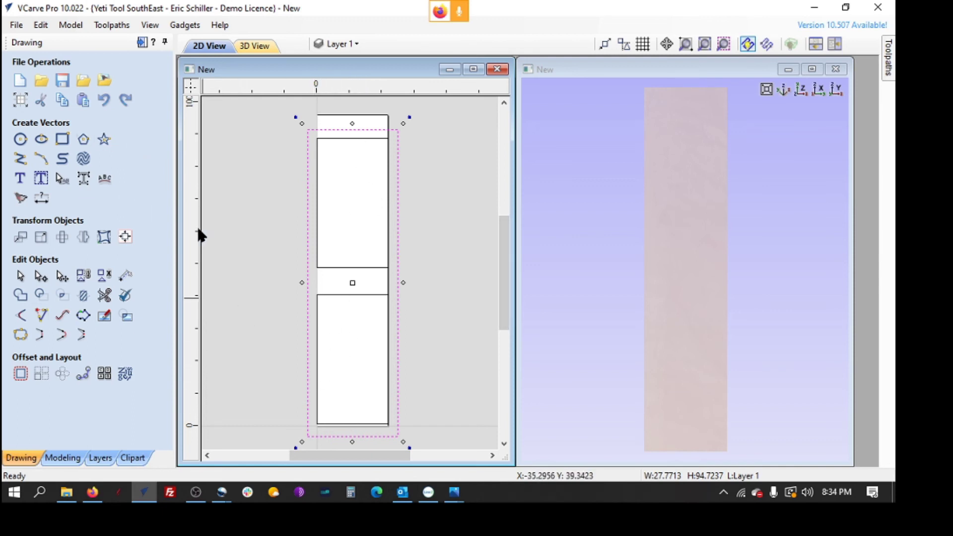
# - Delete the old surfacing toolpath and start a Pocket Toolpath on the outer rectangle
pyautogui.click(142, 43)
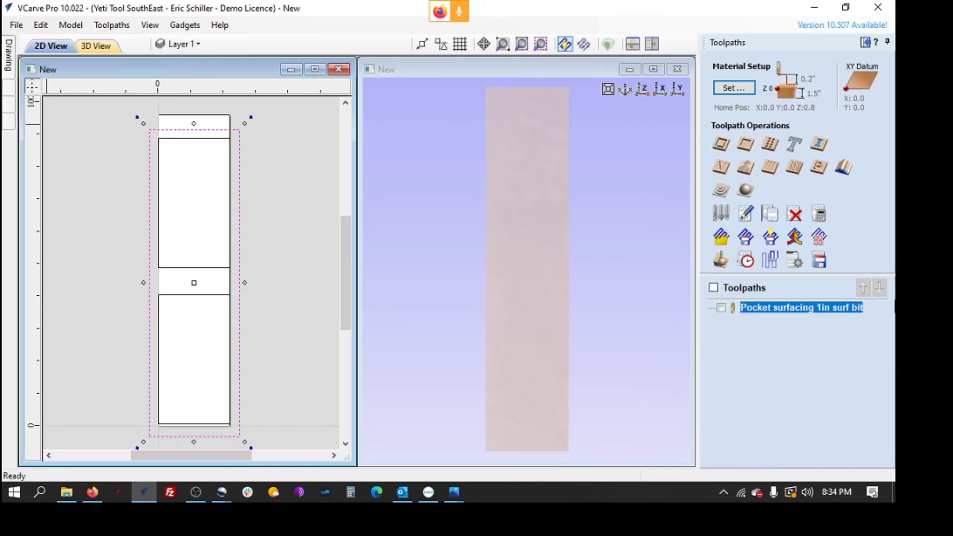
pyautogui.moveTo(785, 311)
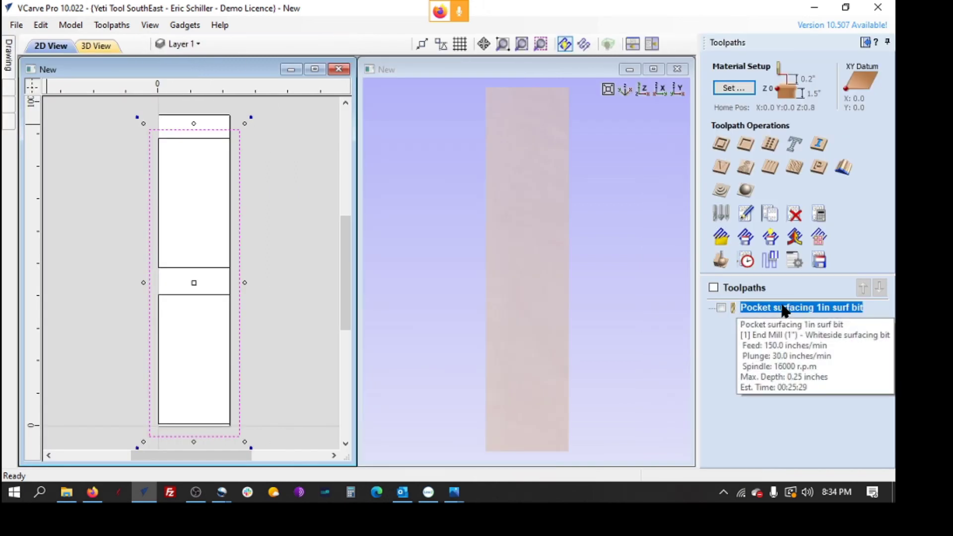
pyautogui.rightClick(769, 305)
pyautogui.moveTo(814, 456)
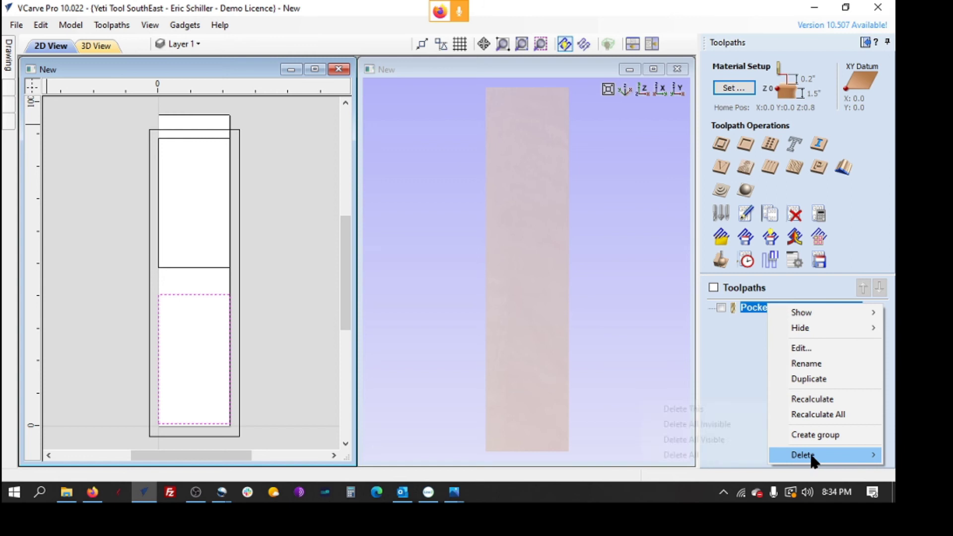
pyautogui.click(716, 409)
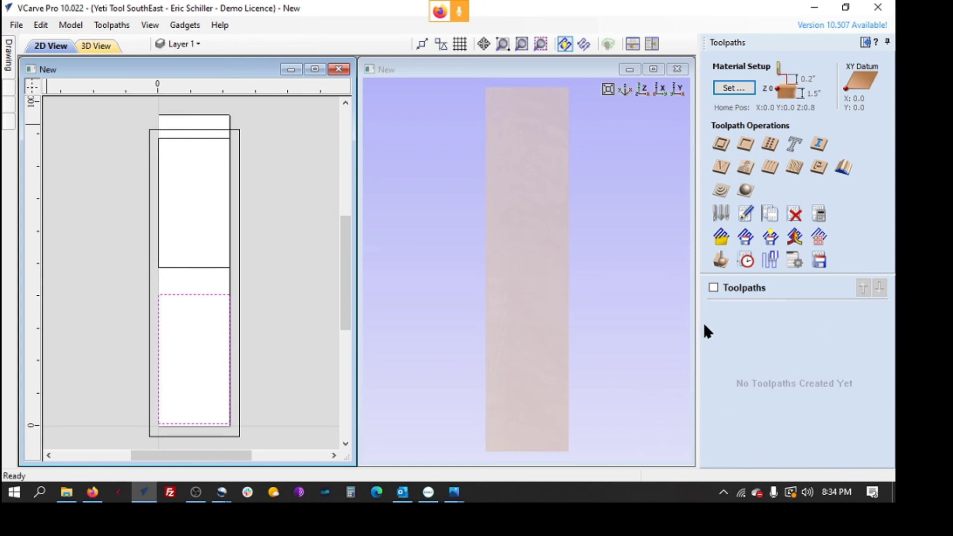
pyautogui.click(157, 129)
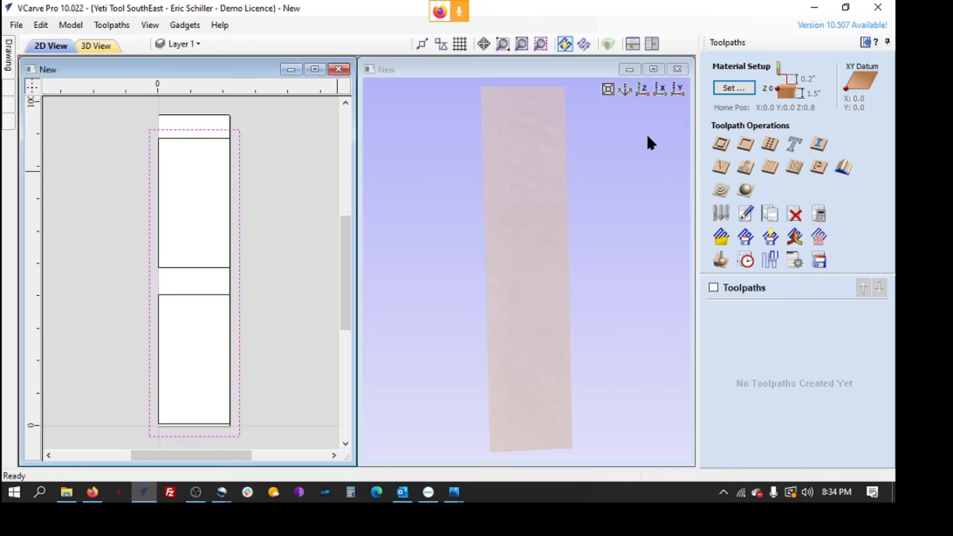
pyautogui.click(747, 143)
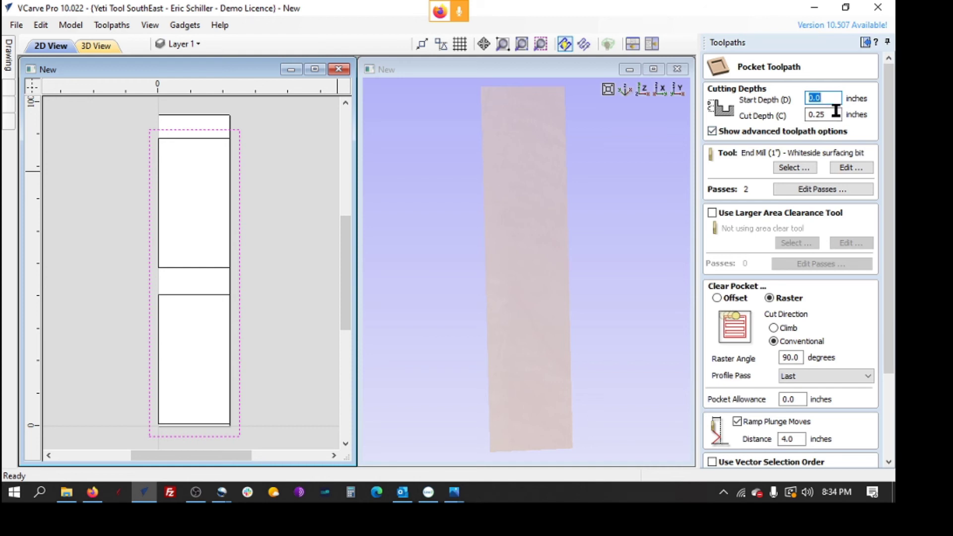
# - Set the pocket's number of passes to 3
pyautogui.click(807, 191)
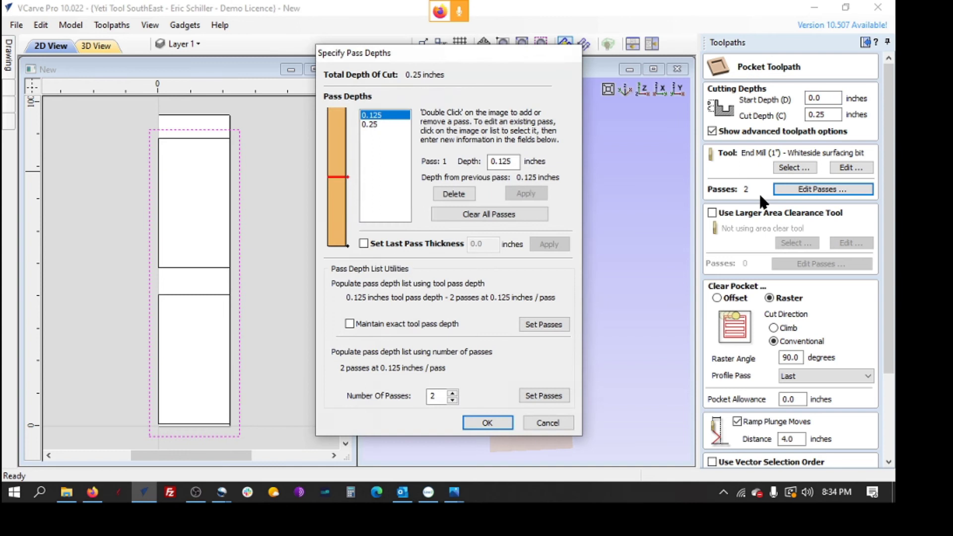
pyautogui.click(452, 393)
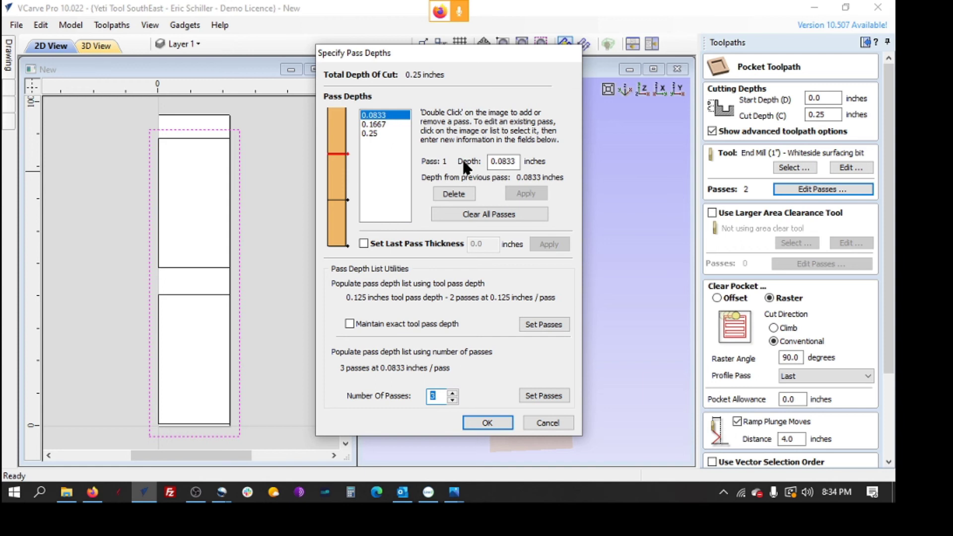
pyautogui.click(502, 417)
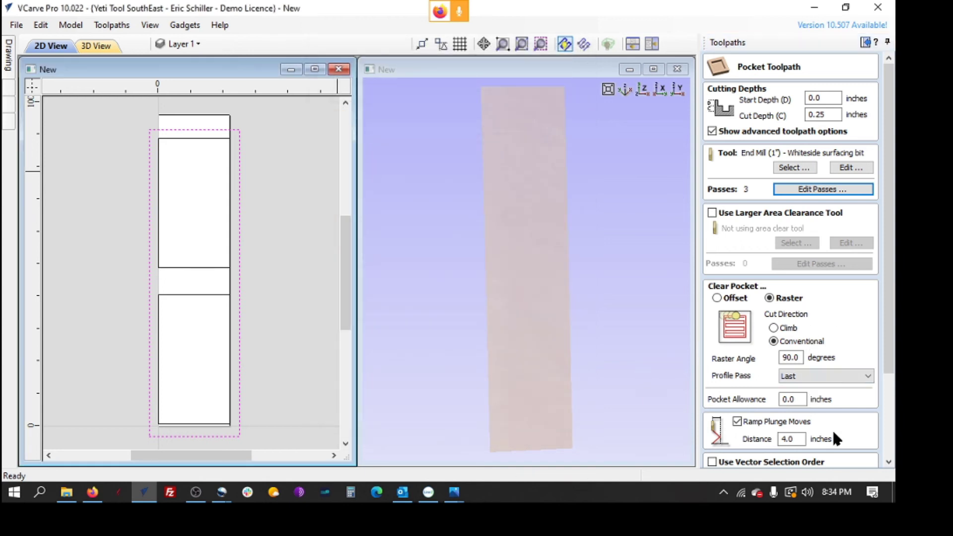
# - Calculate Pocket 1 and reopen it for editing
pyautogui.click(890, 450)
pyautogui.click(733, 464)
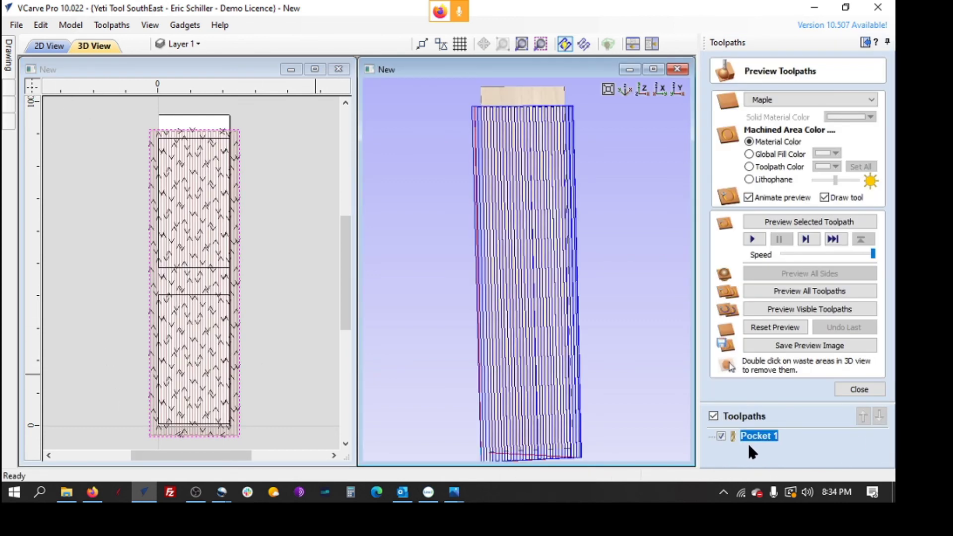
pyautogui.doubleClick(747, 435)
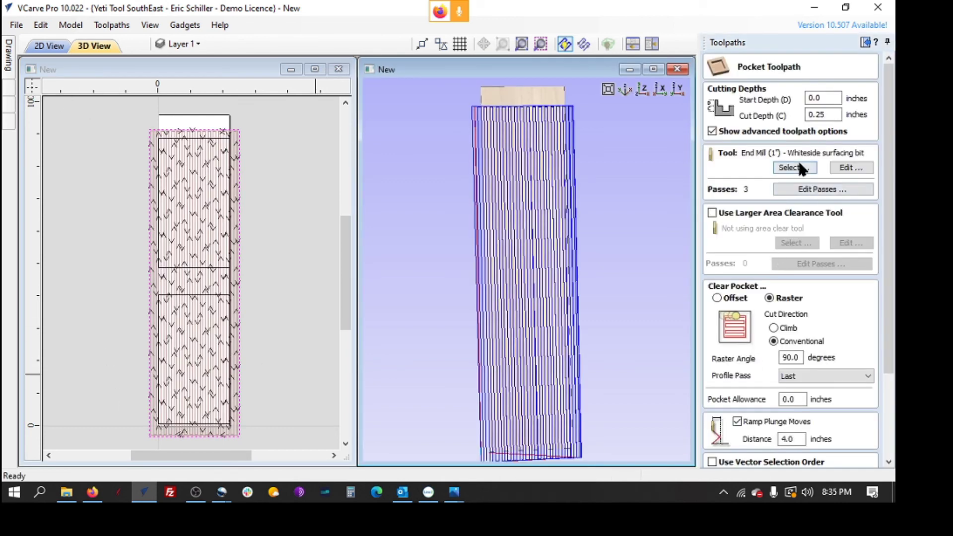
# - Edit the surfacing bit to a 60% stepover and 100 feed rate
pyautogui.click(844, 167)
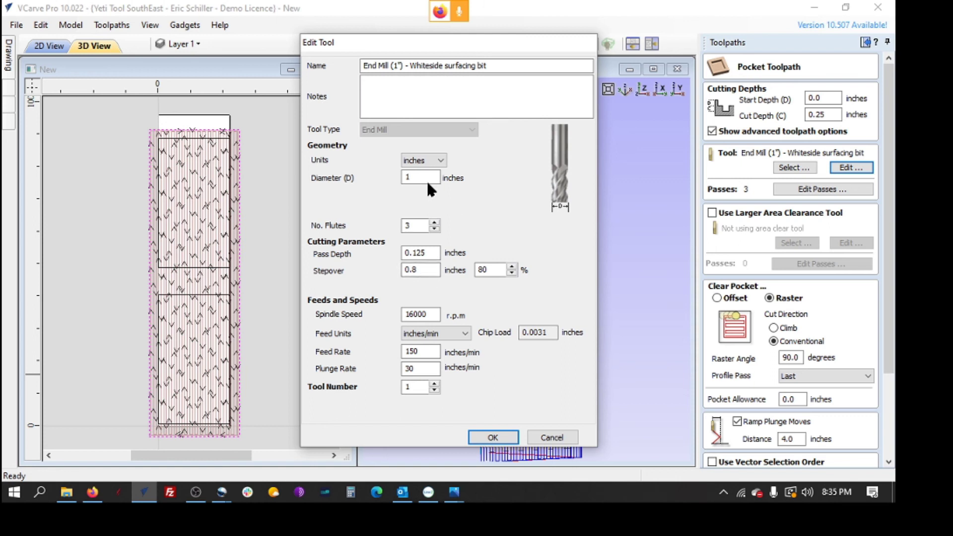
pyautogui.click(415, 252)
pyautogui.press('BackSpace')
pyautogui.write('1')
pyautogui.click(428, 270)
pyautogui.moveTo(497, 269); pyautogui.dragTo(469, 268)
pyautogui.write('60')
pyautogui.moveTo(423, 178); pyautogui.dragTo(372, 196)
pyautogui.moveTo(425, 352); pyautogui.dragTo(405, 351)
pyautogui.write('100')
pyautogui.click(404, 226)
pyautogui.click(497, 272)
pyautogui.click(487, 438)
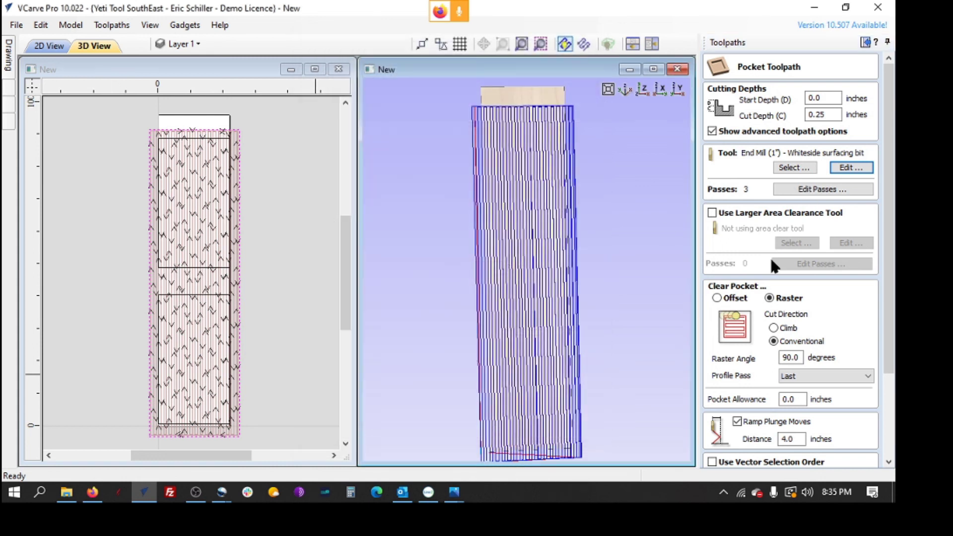
# - Recheck the pass depths and tool settings, then recalculate Pocket 1
pyautogui.click(812, 189)
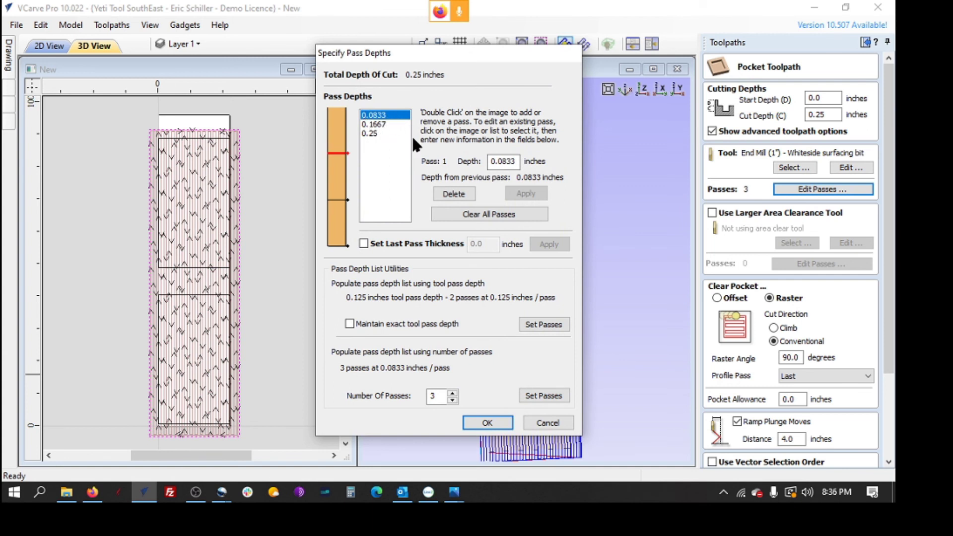
pyautogui.click(547, 422)
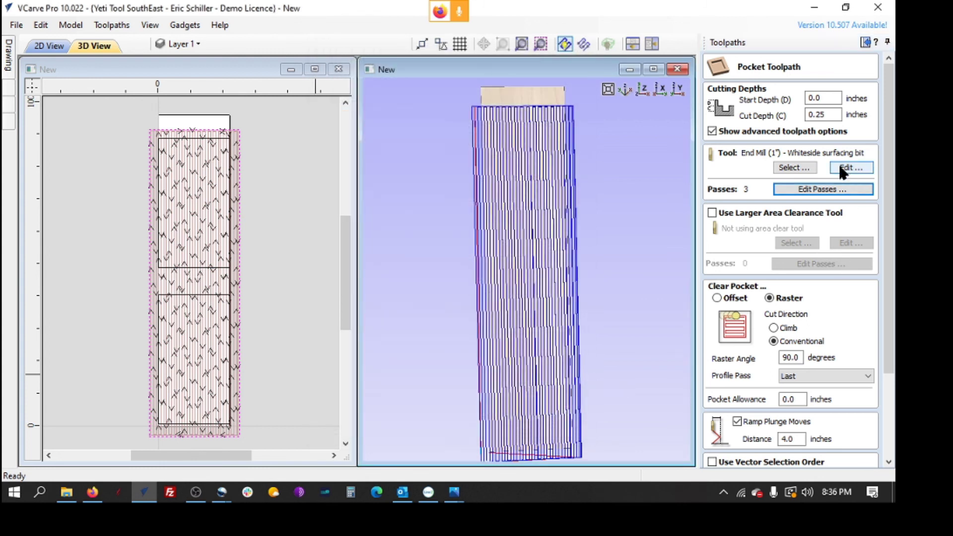
pyautogui.click(840, 167)
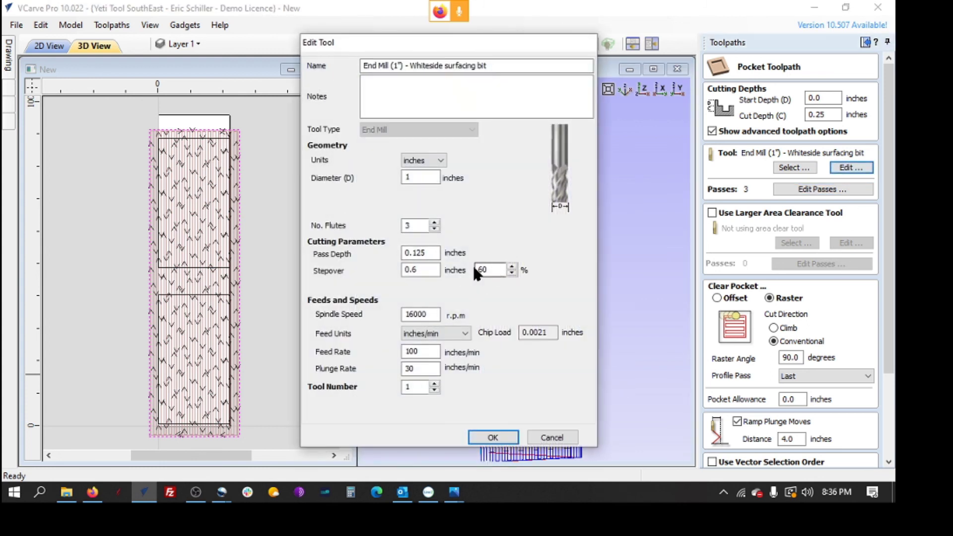
pyautogui.click(485, 437)
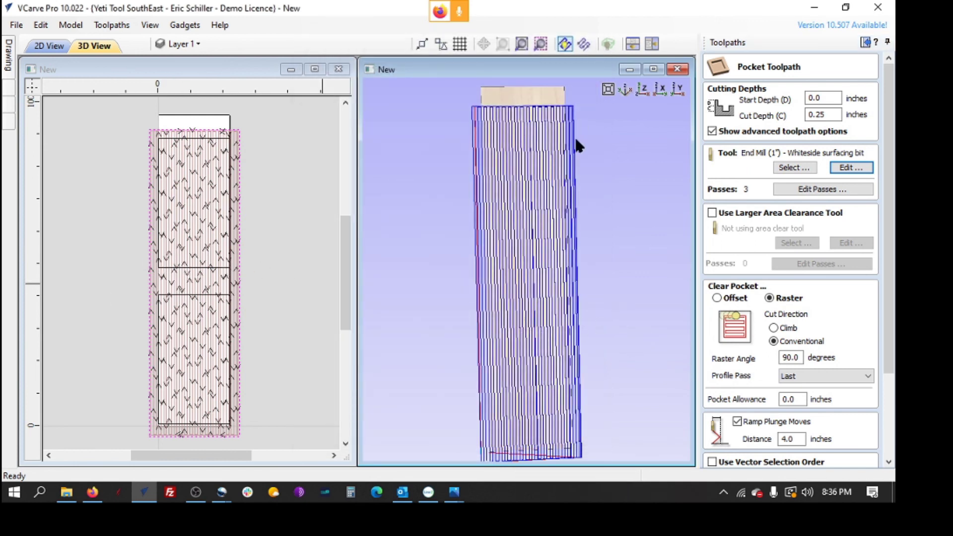
pyautogui.scroll(-3, 881, 433)
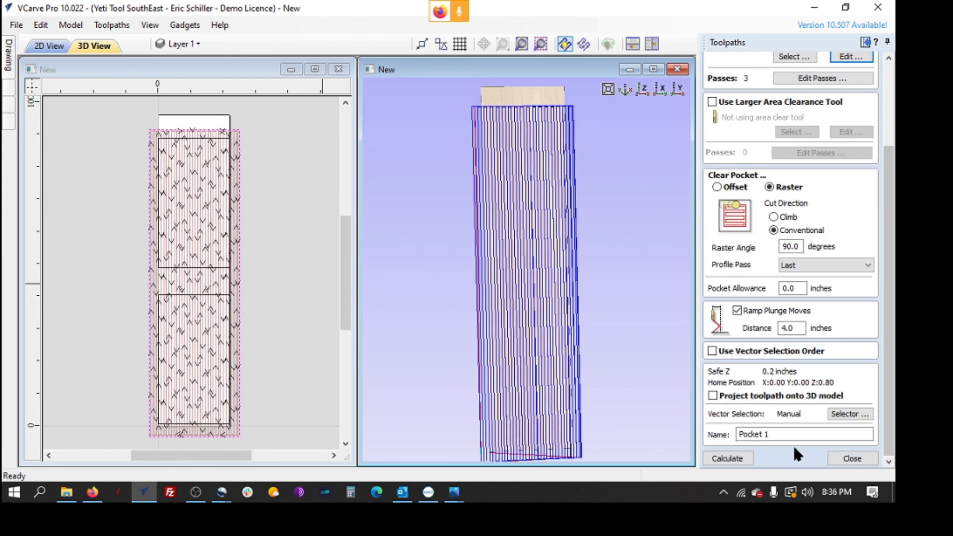
pyautogui.click(728, 458)
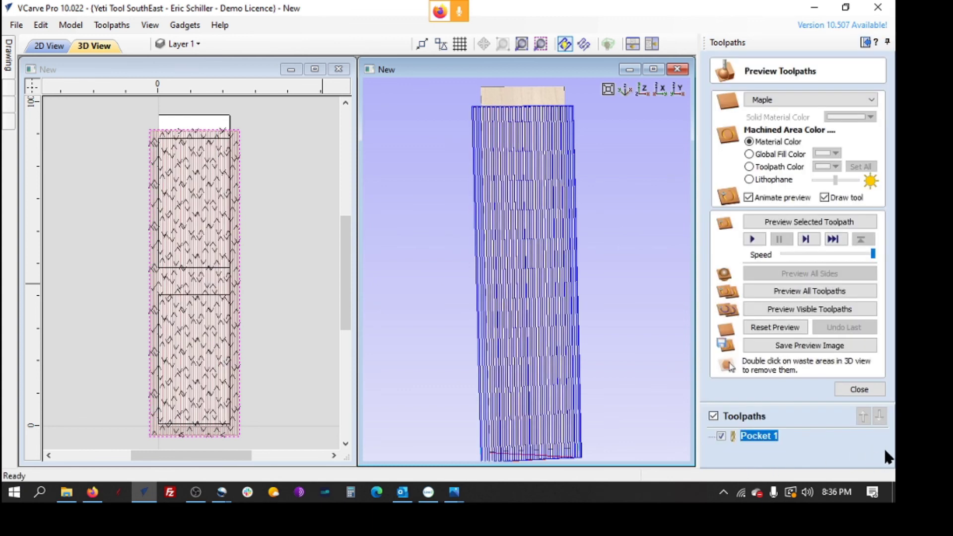
# - Run the machining preview of the visible toolpaths
pyautogui.scroll(3, 489, 229)
pyautogui.scroll(-2, 546, 248)
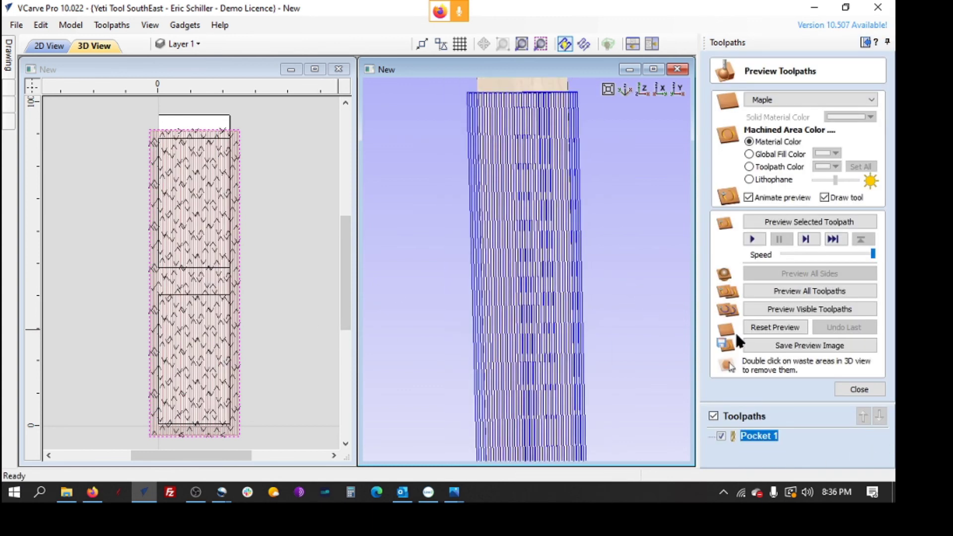
pyautogui.click(805, 309)
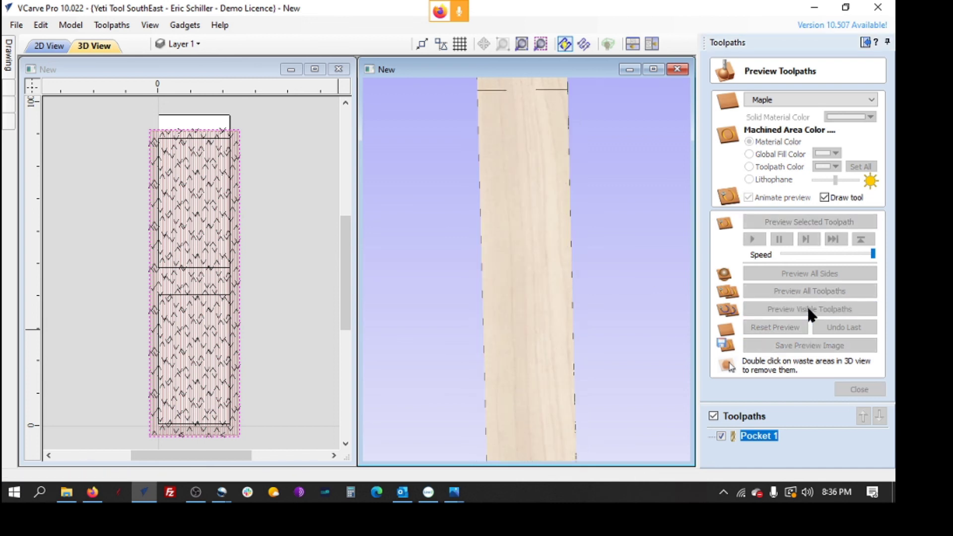
# - Orbit the maple board in an enlarged 3D view, then tile the views again
pyautogui.moveTo(660, 288); pyautogui.dragTo(566, 95)
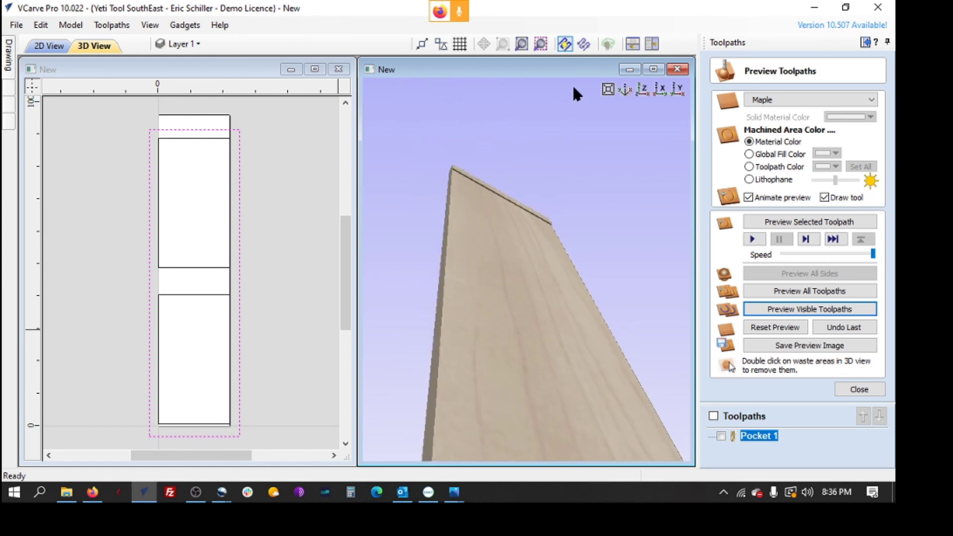
pyautogui.click(653, 70)
pyautogui.moveTo(396, 293); pyautogui.dragTo(393, 366)
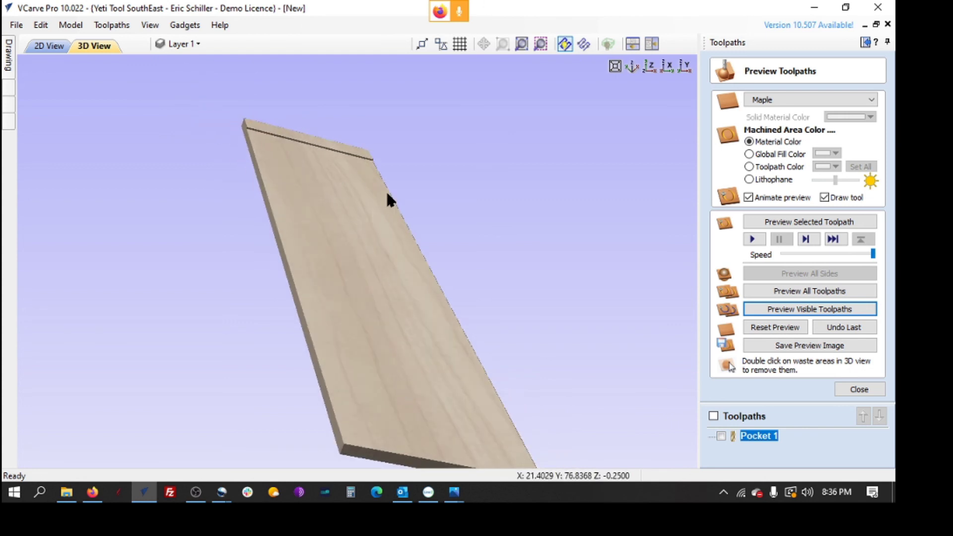
pyautogui.click(649, 44)
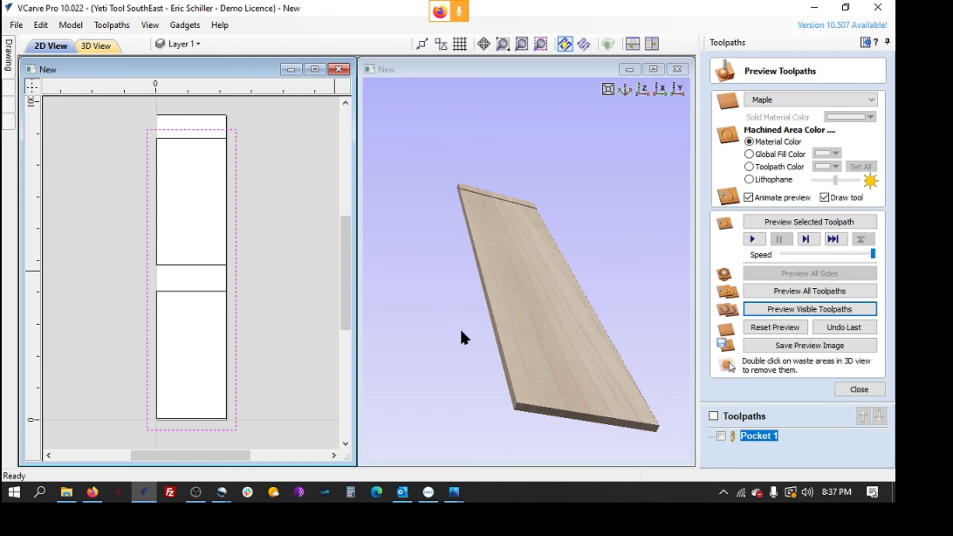
# - Rotate the 3D board to inspect it from a new orientation
pyautogui.moveTo(459, 330); pyautogui.dragTo(680, 323)
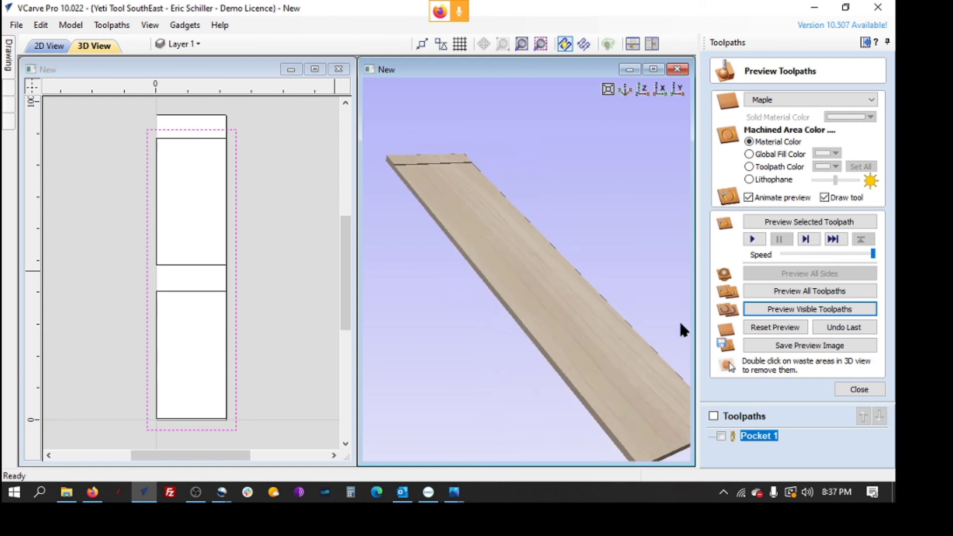